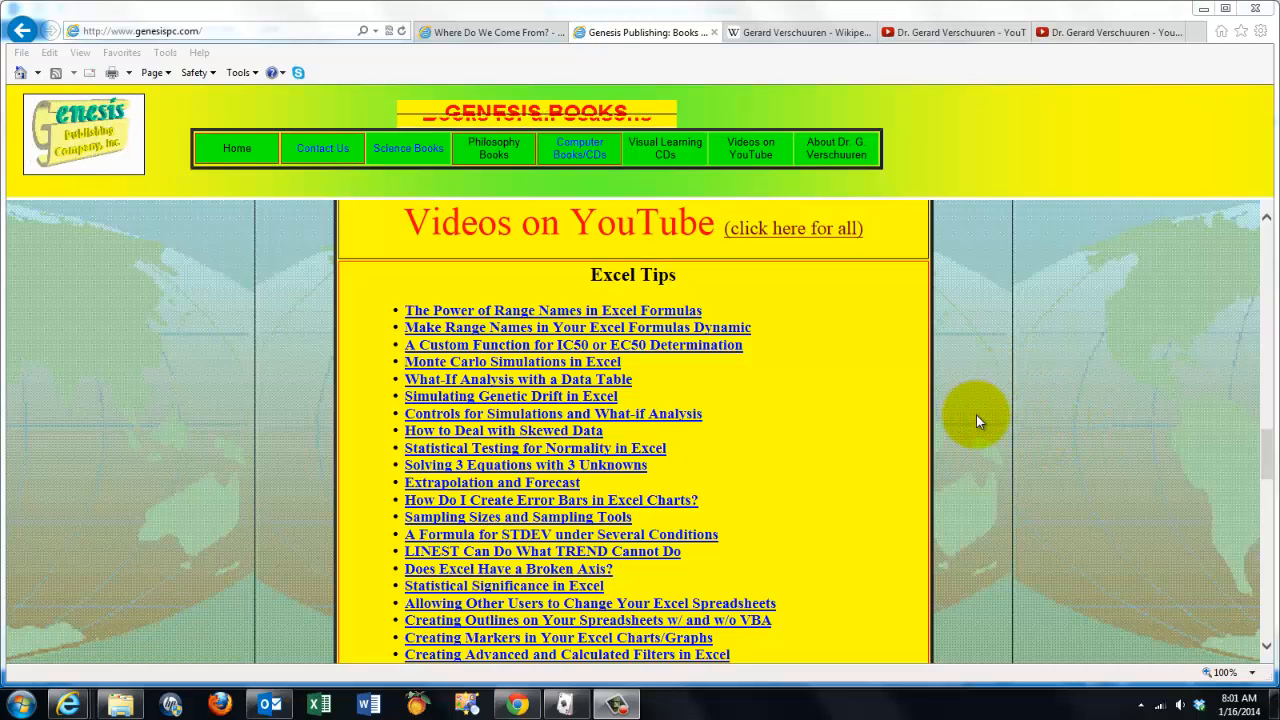
Look through the Excel, Excel VBA, Access and Access VBA video tip lists on the Genesis Publishing page.
scroll(978, 416, down, 6)
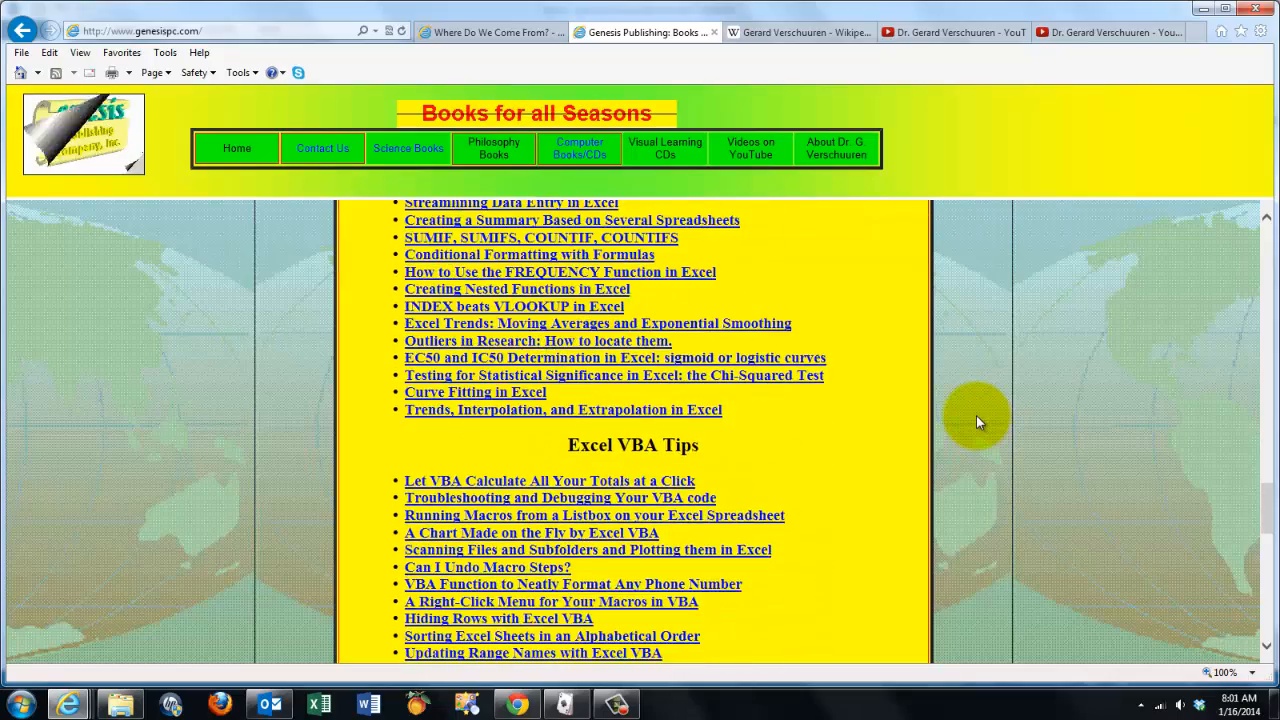
scroll(976, 415, down, 4)
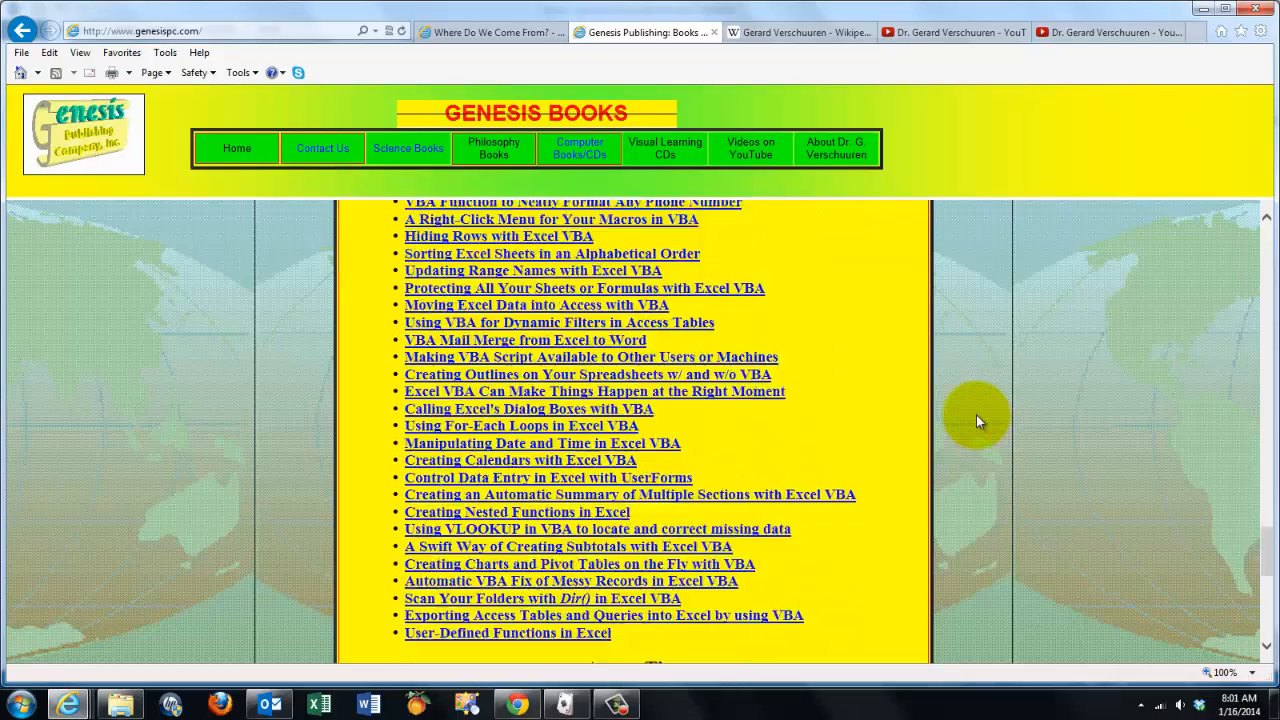
scroll(976, 414, down, 4)
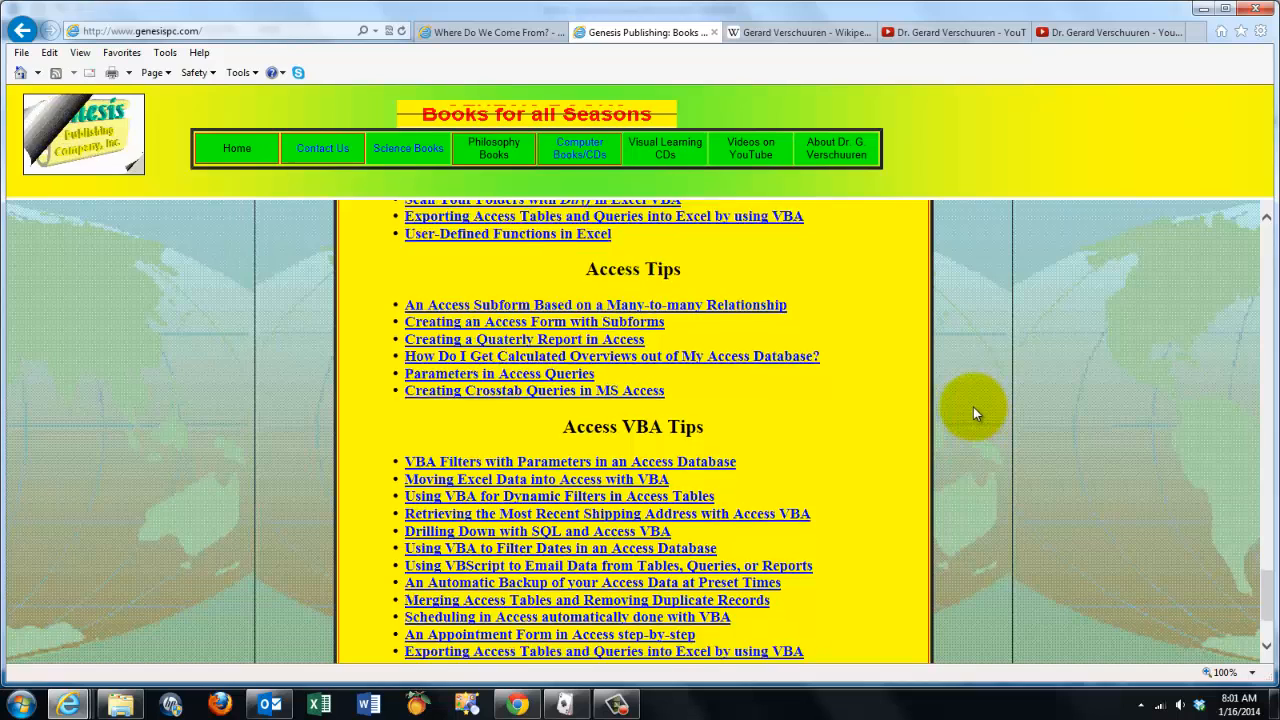
scroll(969, 406, down, 1)
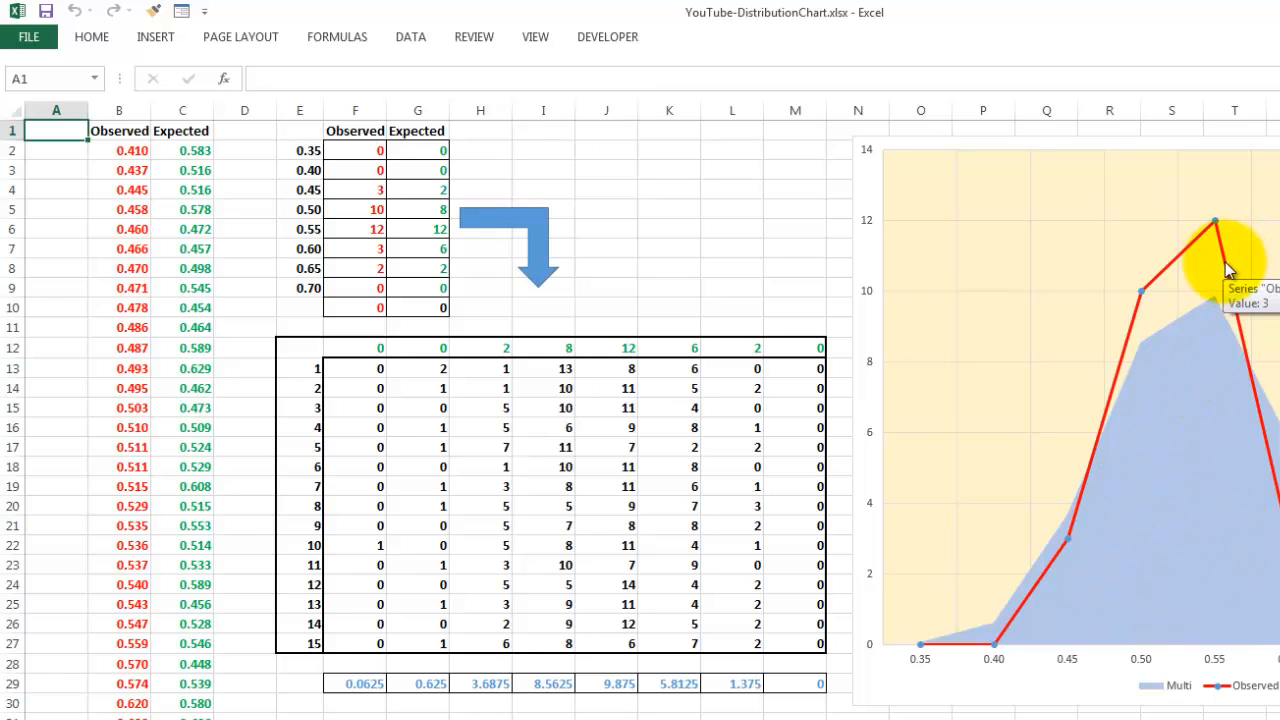
Delete the existing combination chart showing the Observed and Multi series from the Normal sheet.
click(1225, 262)
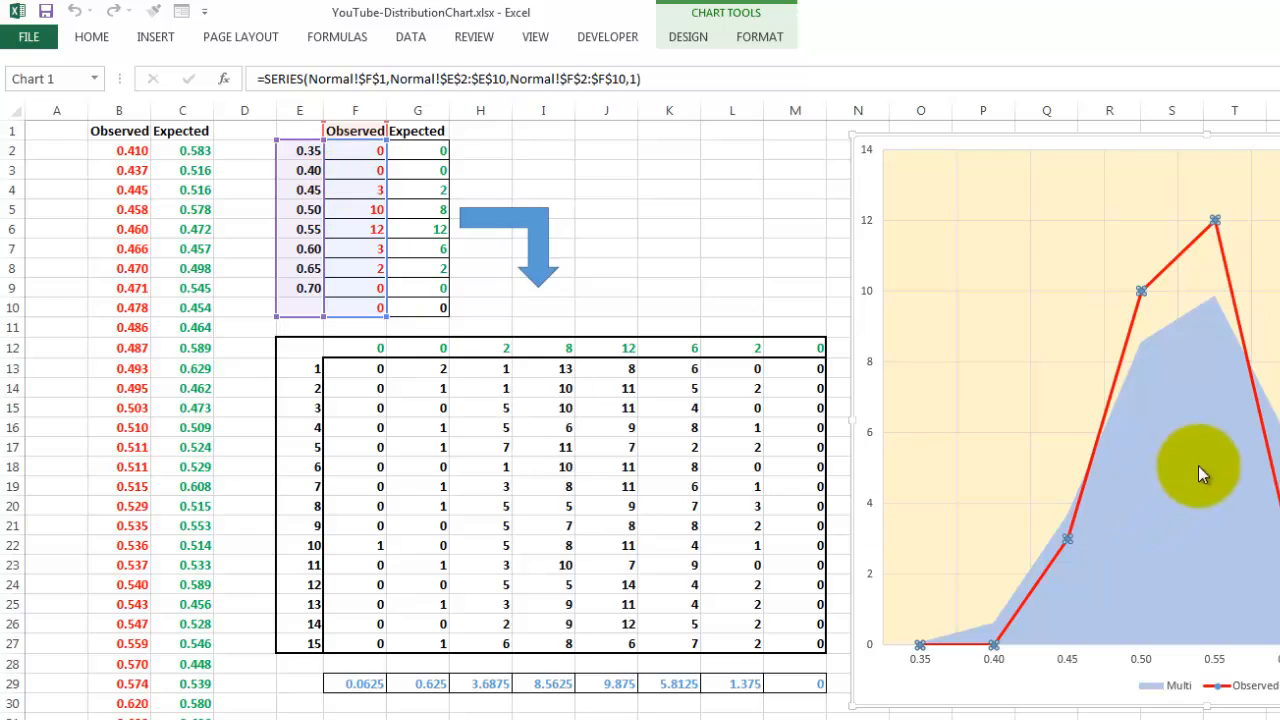
click(1170, 461)
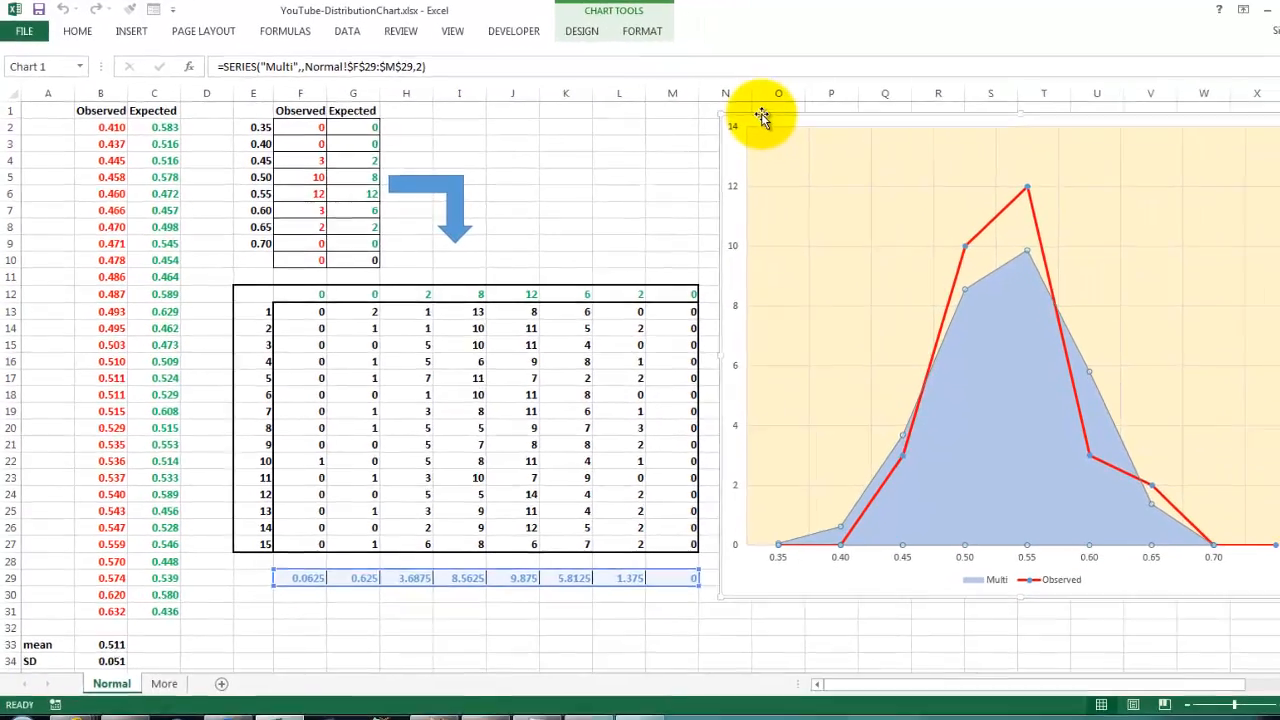
click(901, 135)
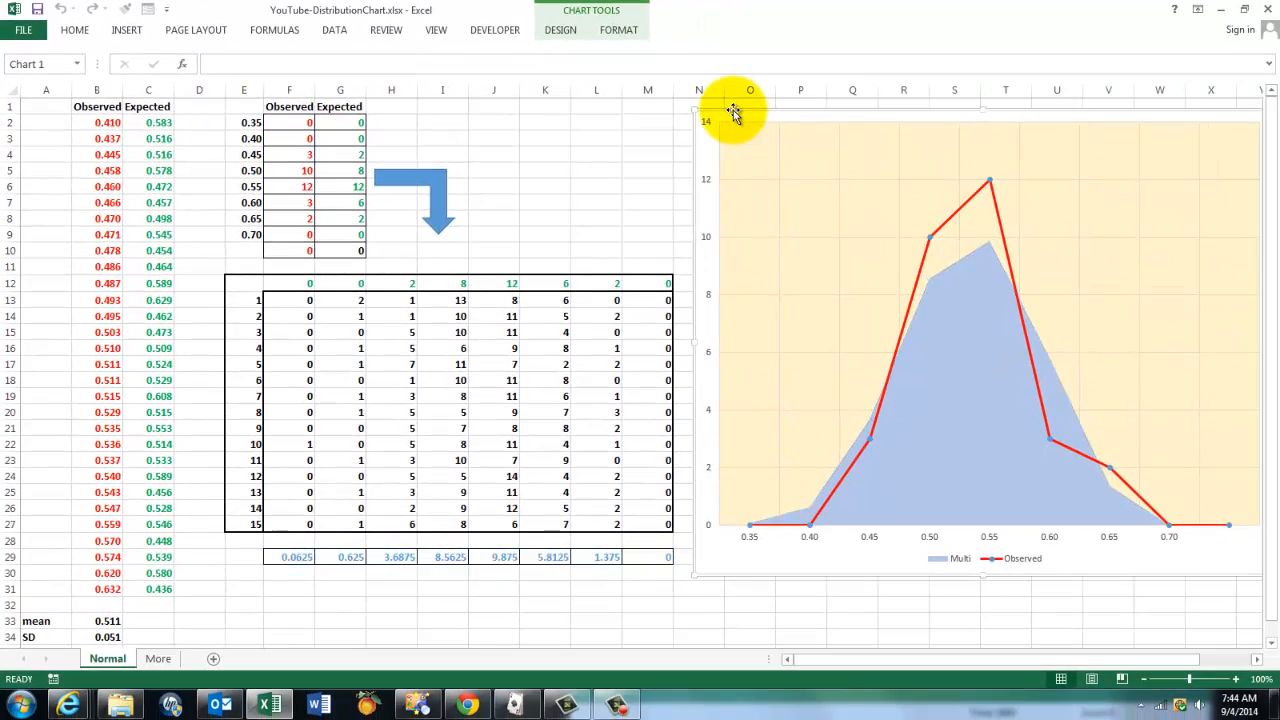
key(Delete)
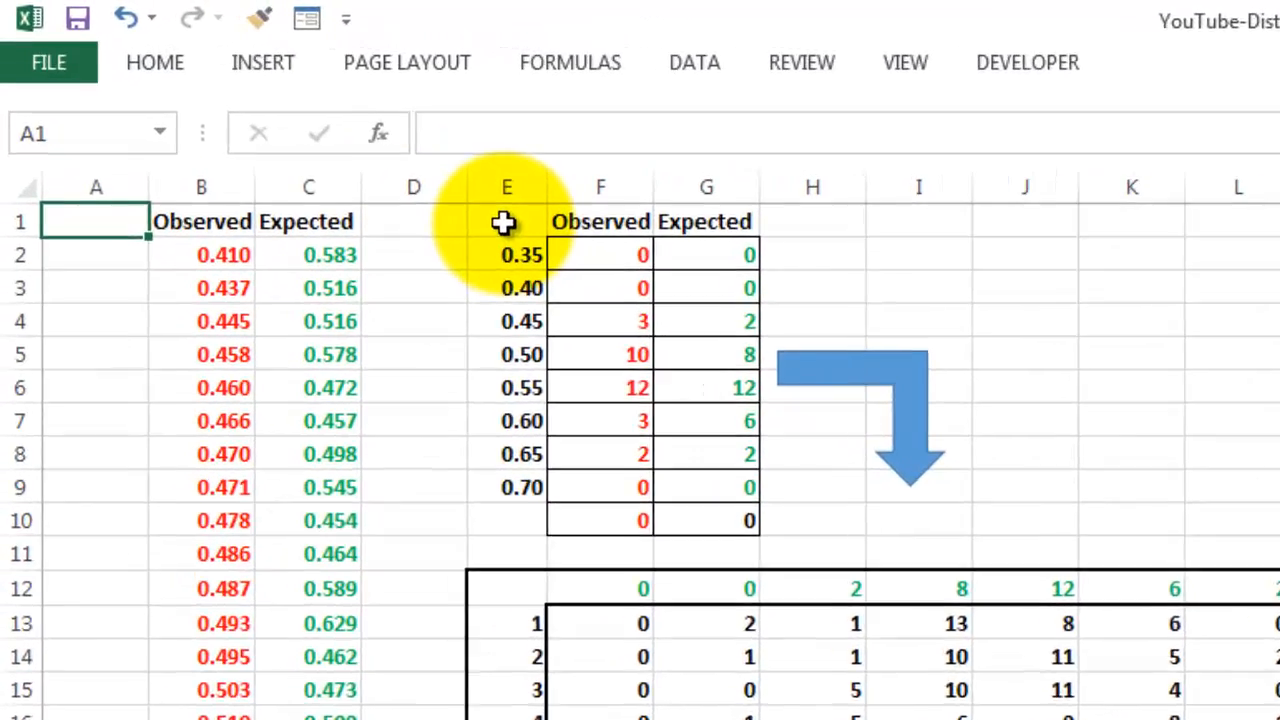
Insert a 2-D line chart with markers from the Observed and Expected frequency table in E1:G10.
drag(243, 107, 338, 252)
drag(774, 577, 791, 579)
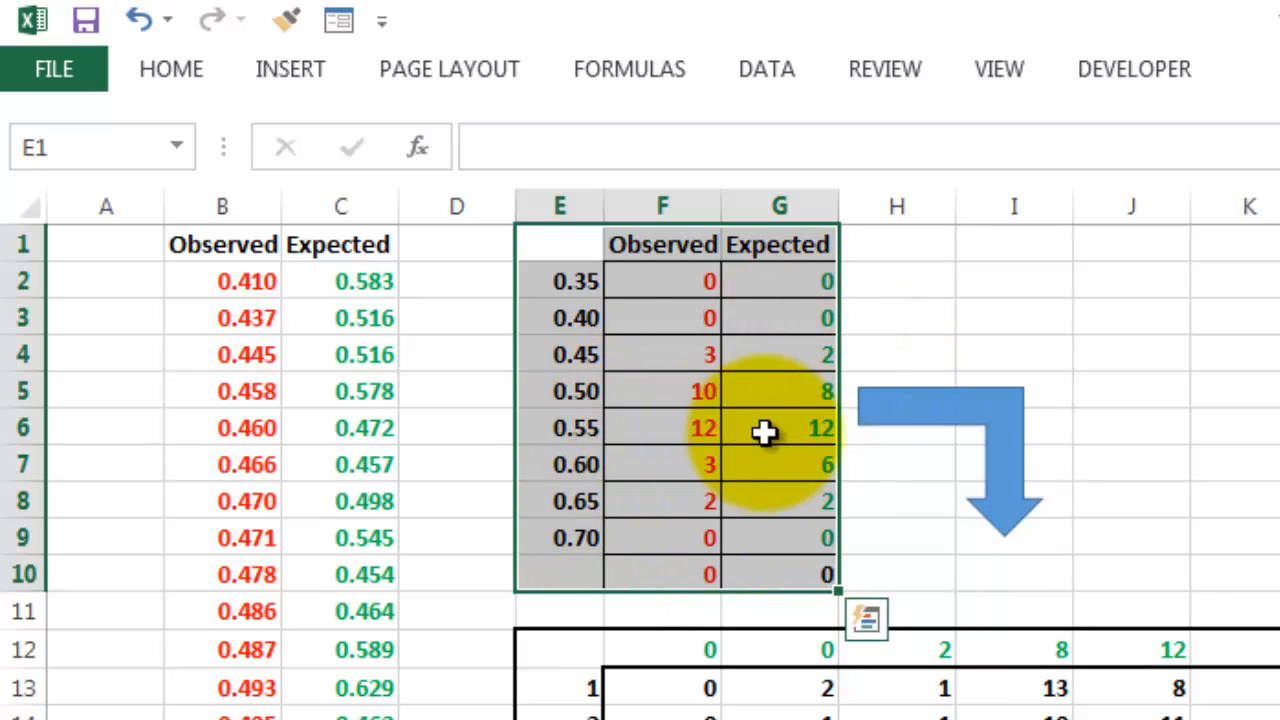
click(667, 392)
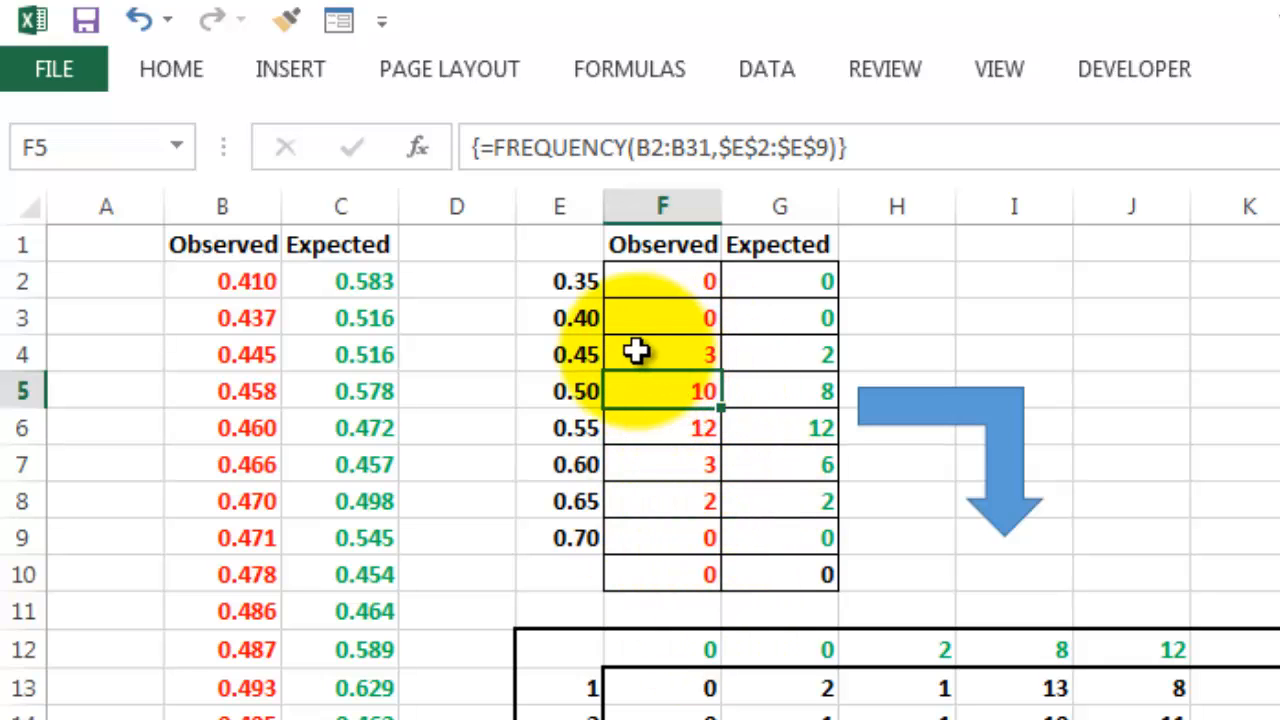
click(590, 252)
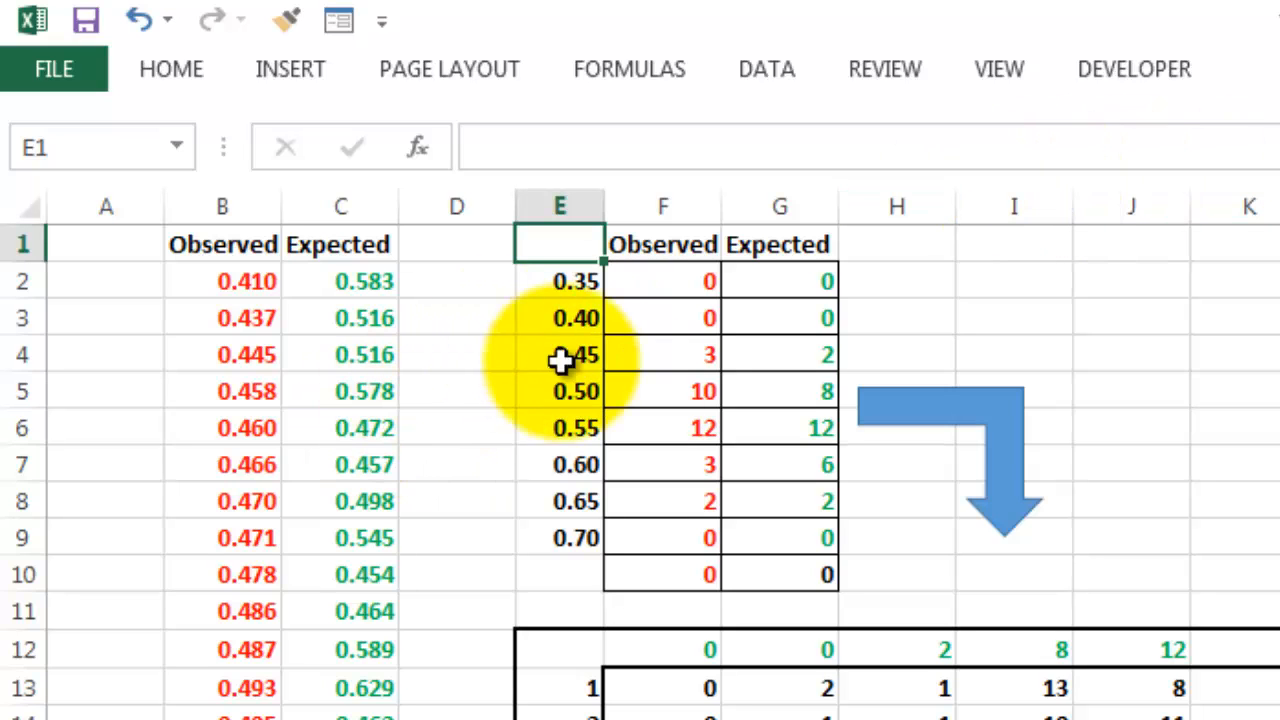
click(684, 391)
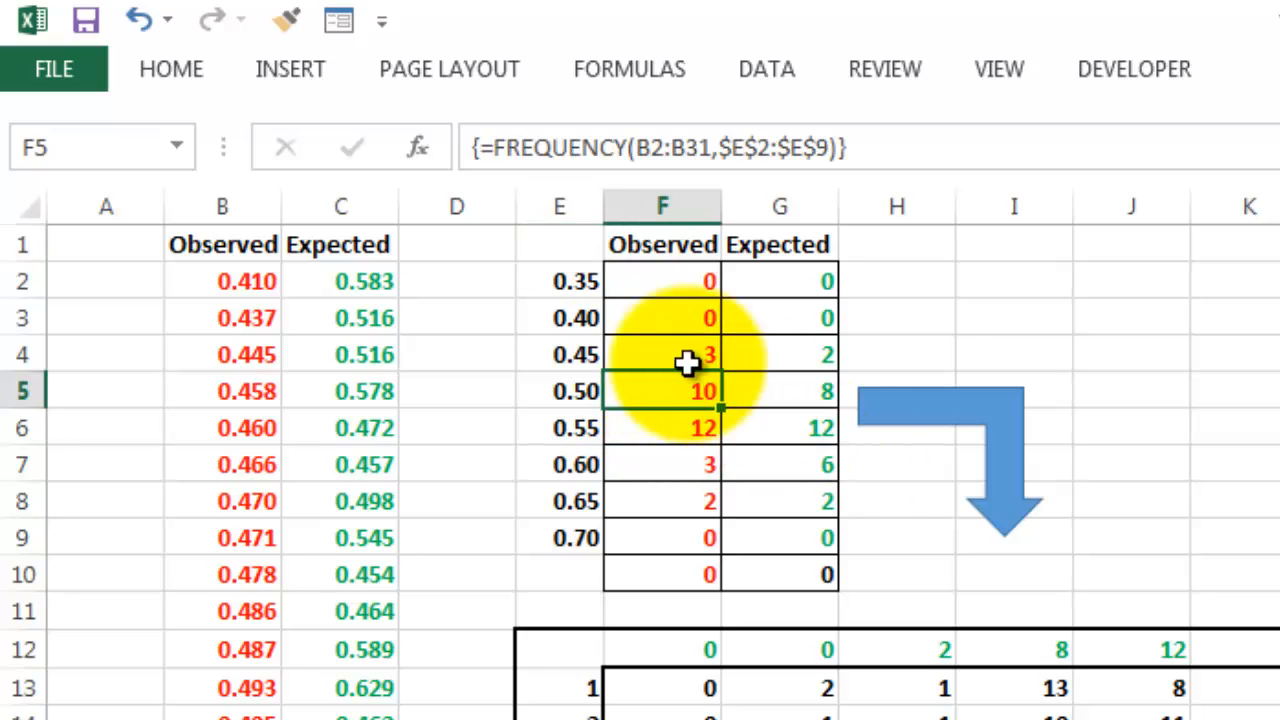
click(286, 67)
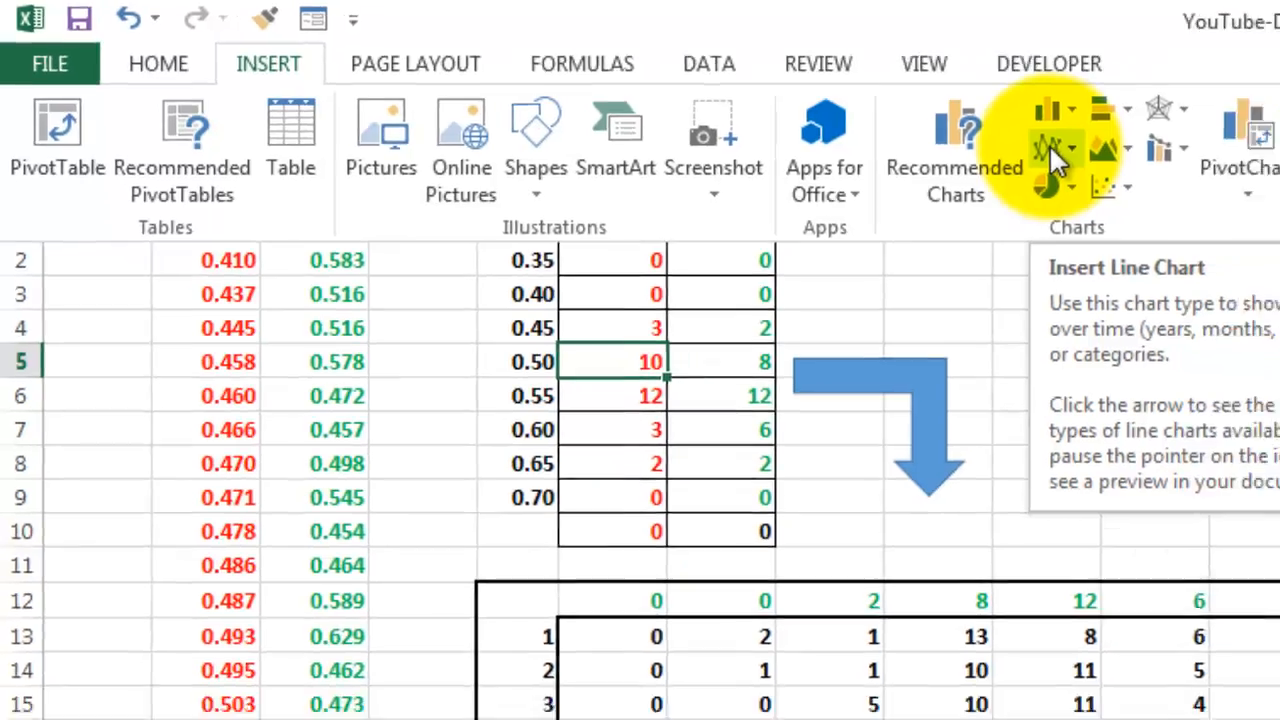
click(1138, 160)
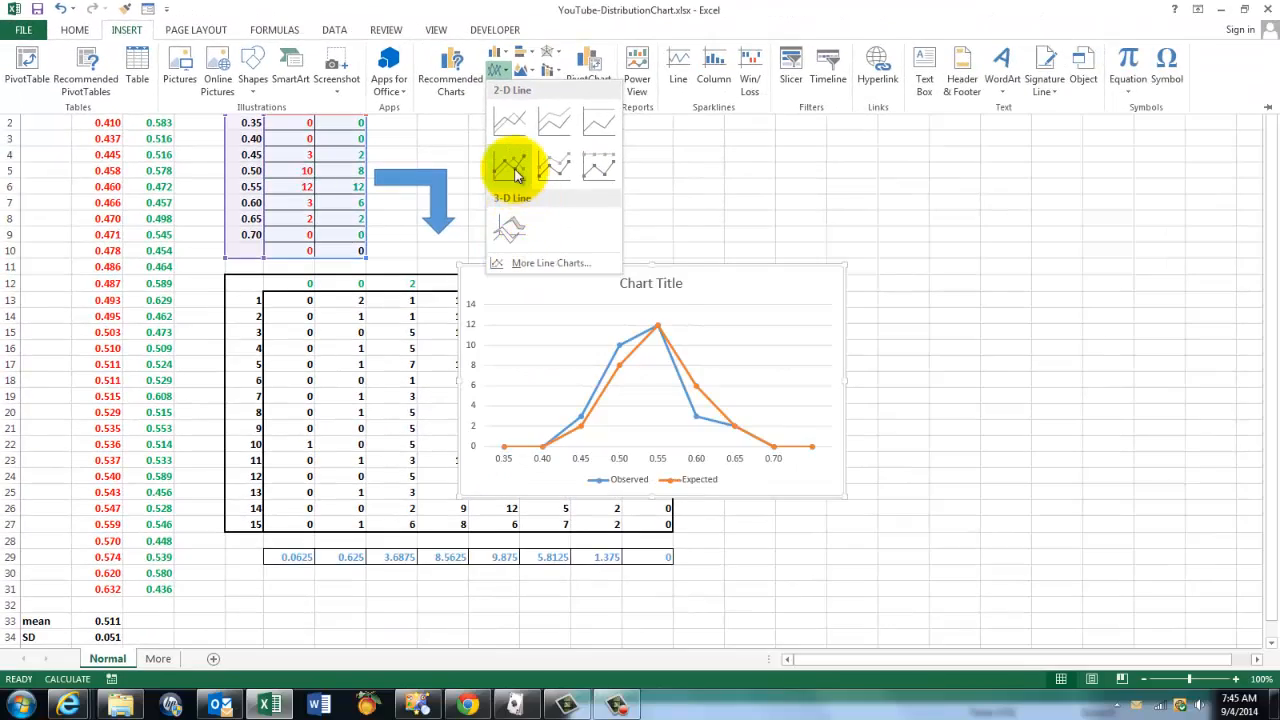
click(514, 172)
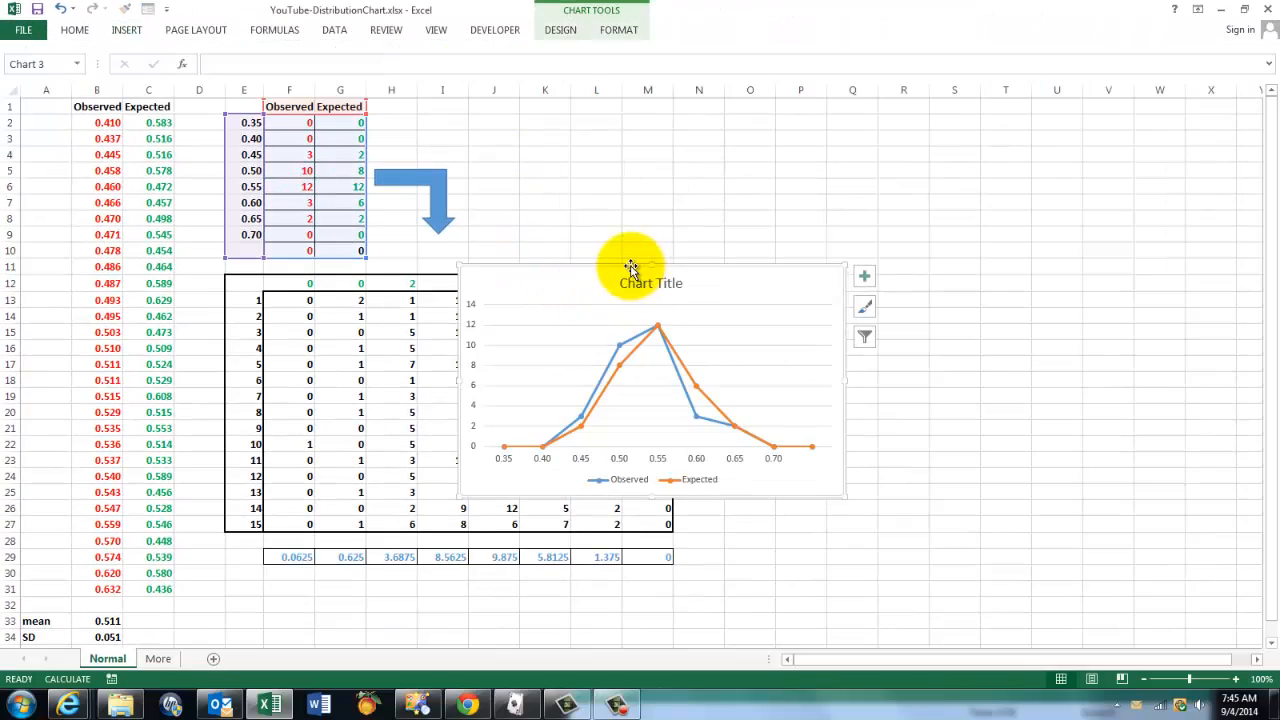
Move the new line chart to the empty area beginning at column N, beside the tables, and delete its title.
drag(638, 263, 855, 110)
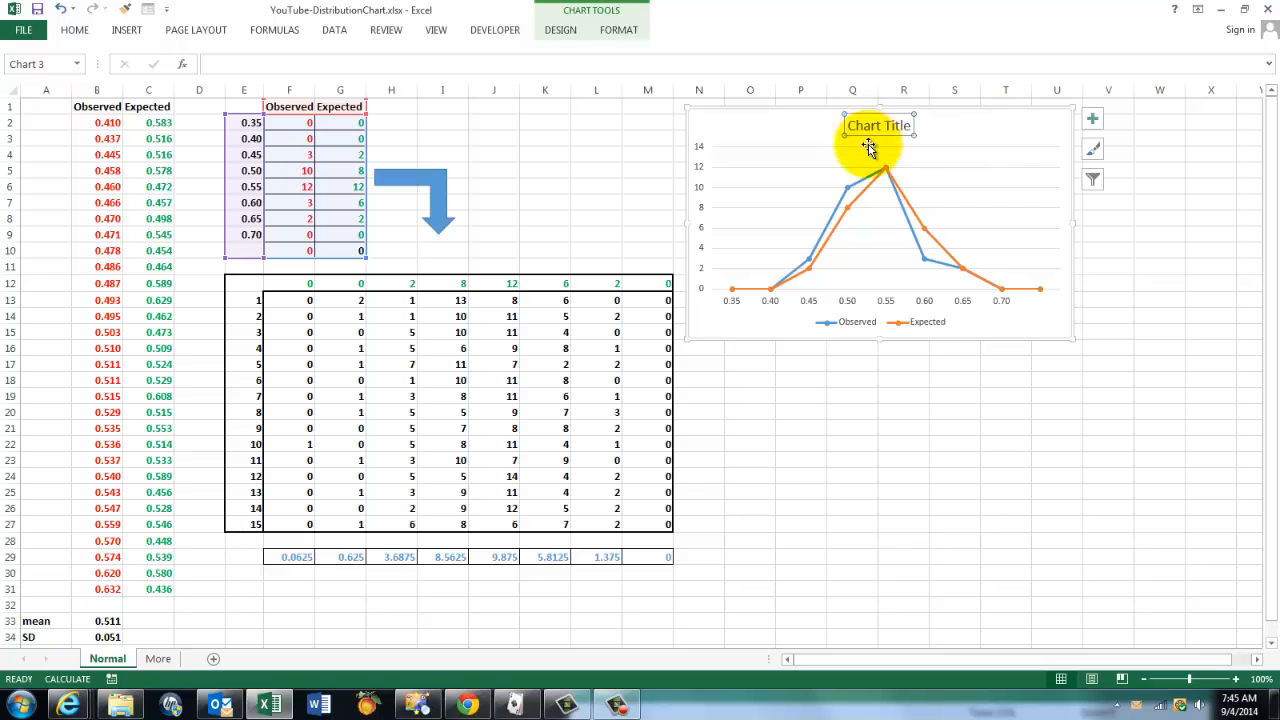
key(Delete)
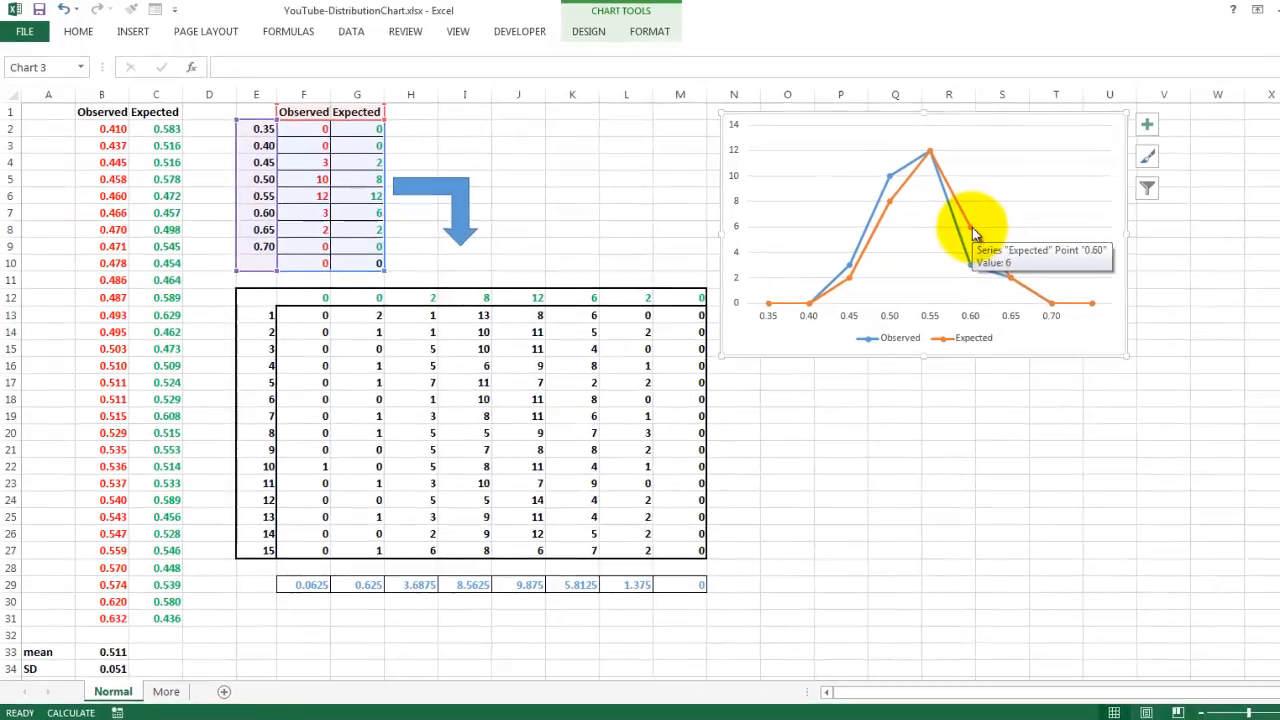
Enlarge the chart down to about row 28 and remove the Expected series from it.
click(925, 217)
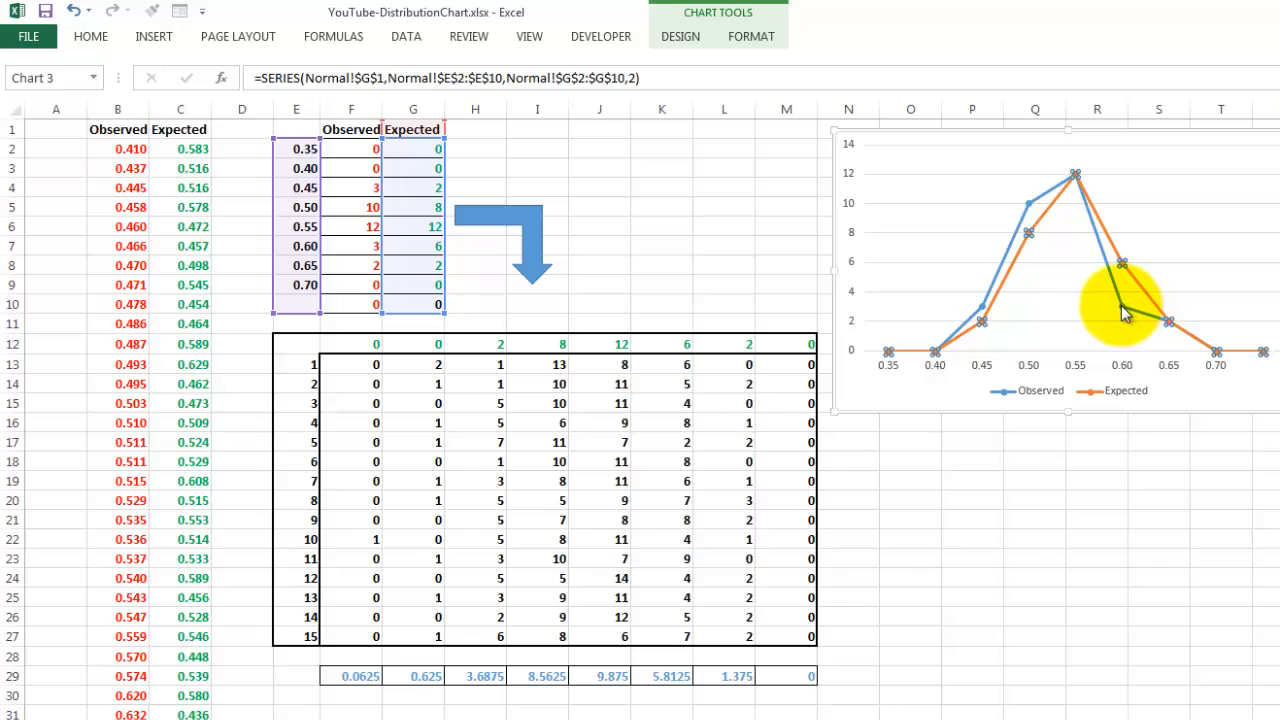
click(1121, 305)
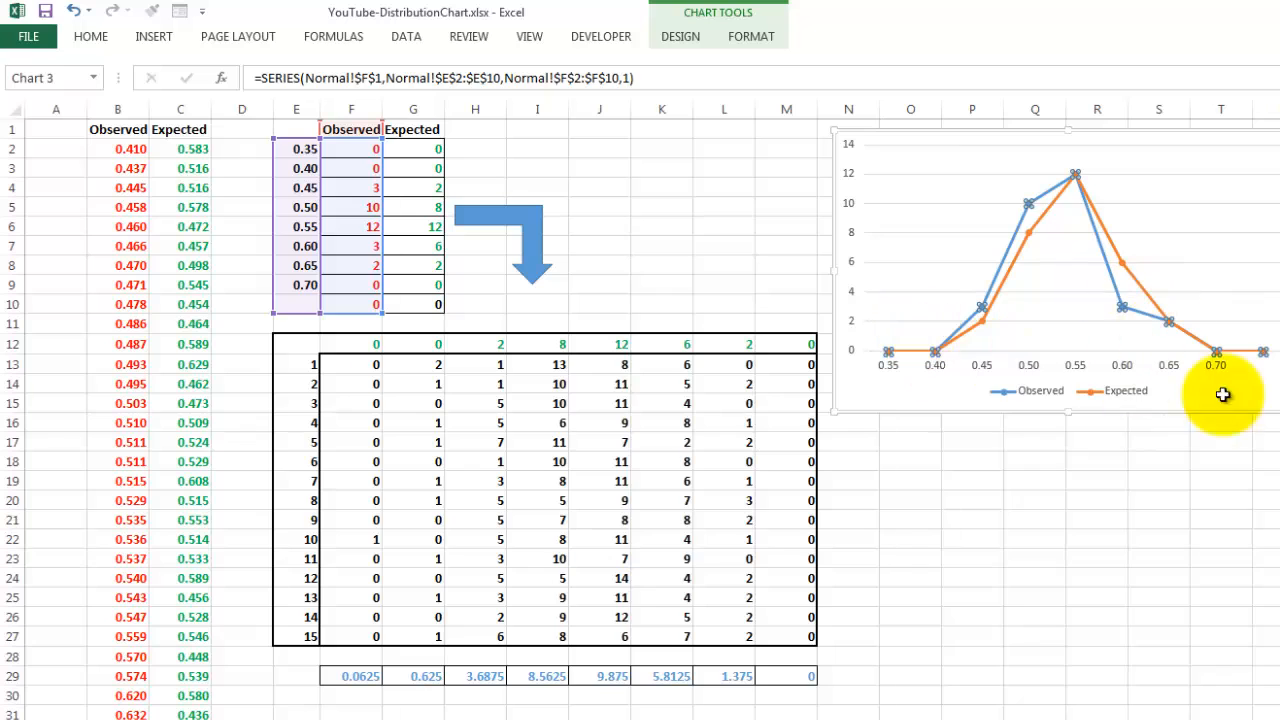
drag(1279, 412, 1279, 665)
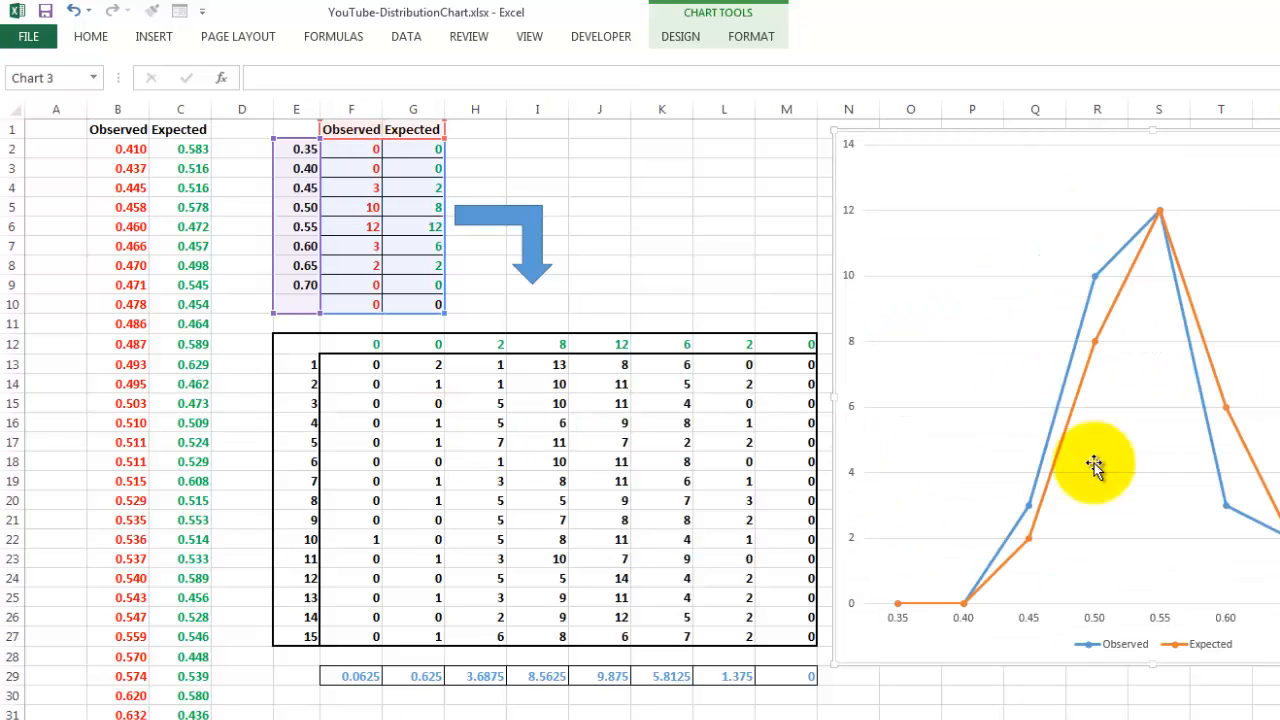
click(1226, 407)
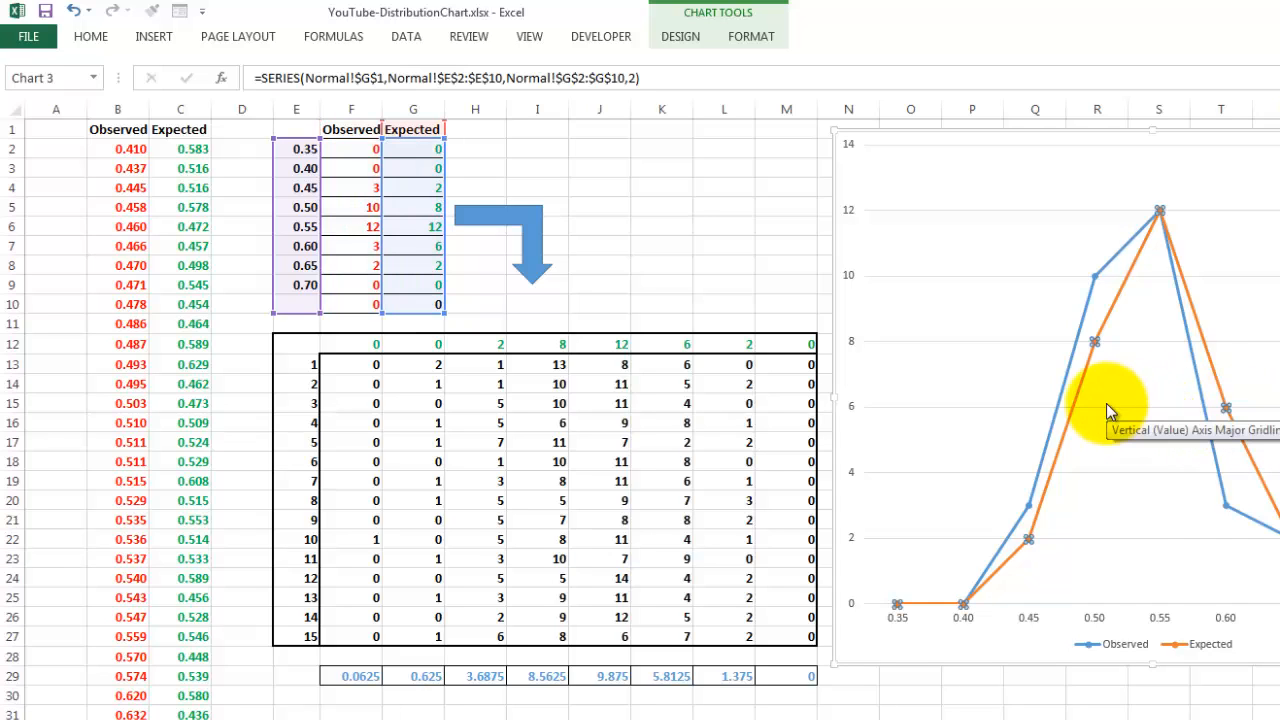
key(Delete)
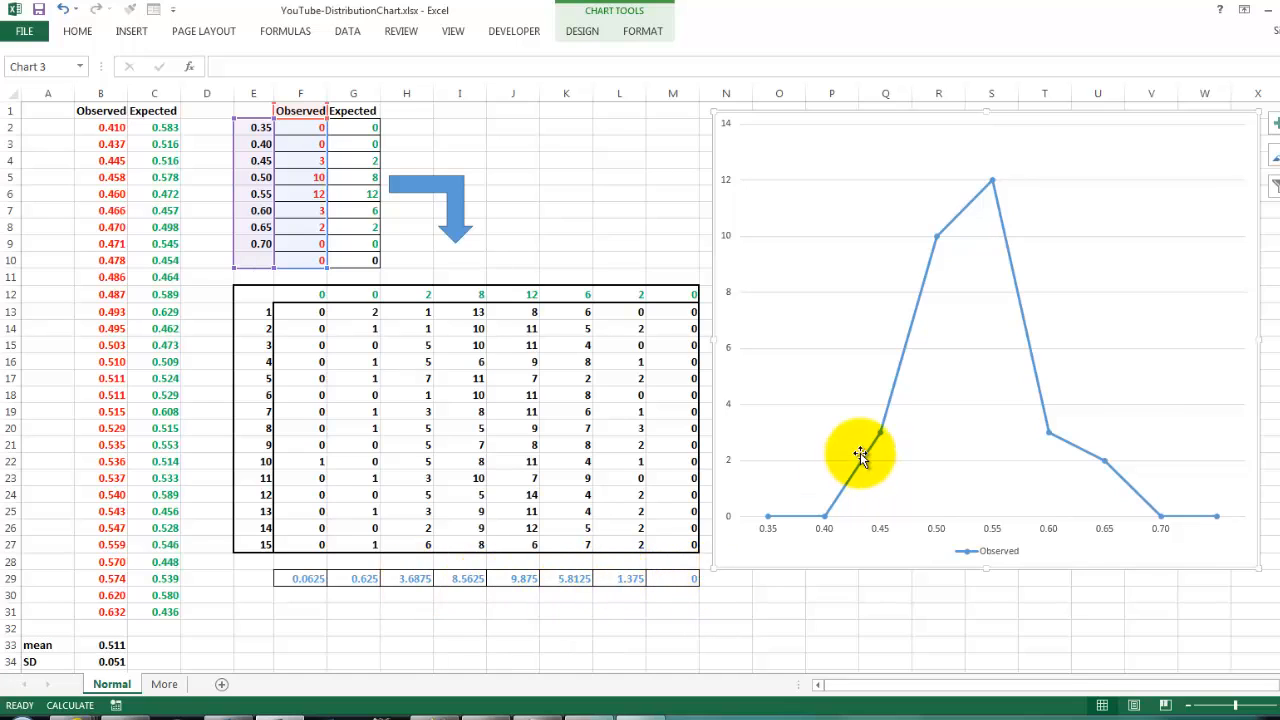
Add a data series named Normal to the chart, using F29:M29 on the Normal sheet as its values.
right_click(865, 328)
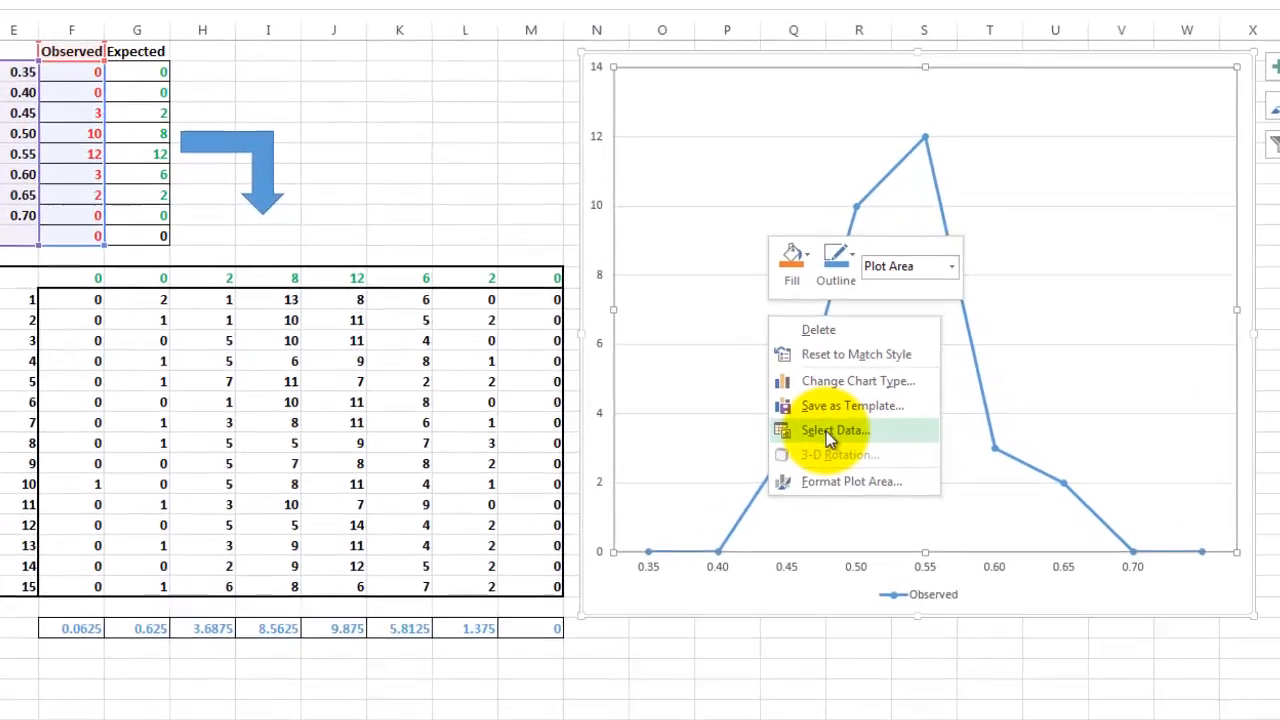
click(912, 420)
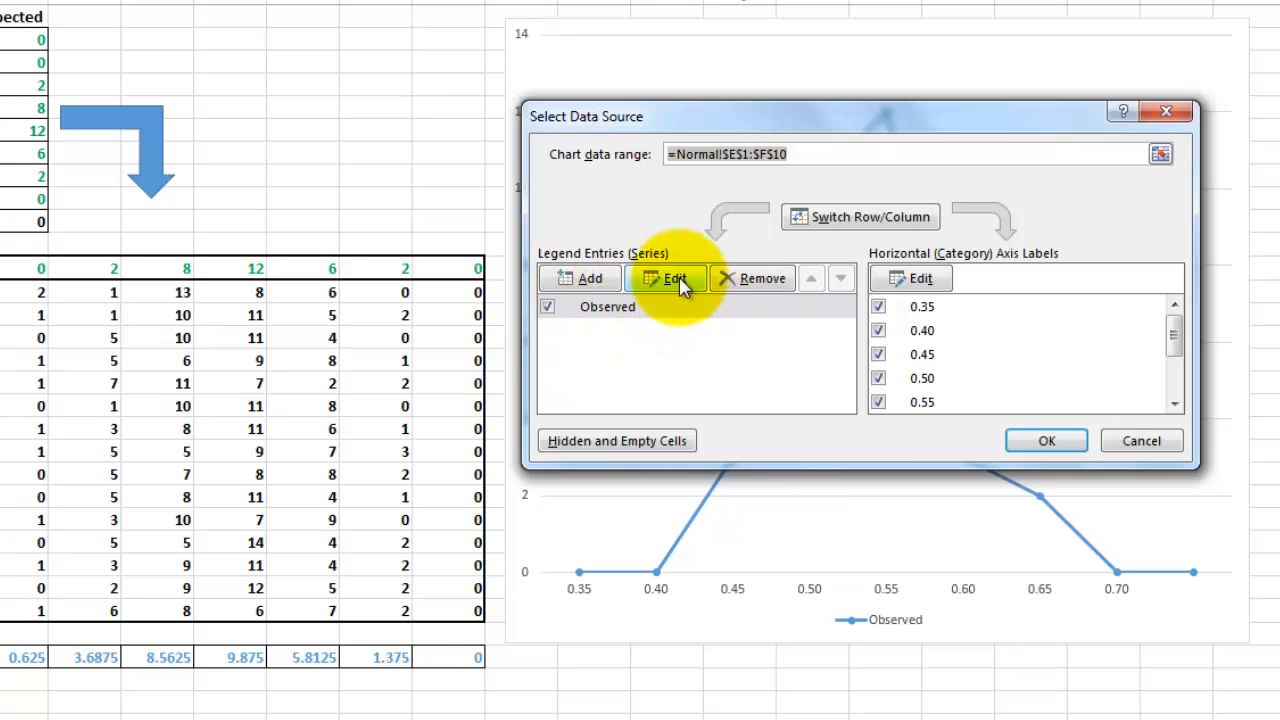
click(589, 283)
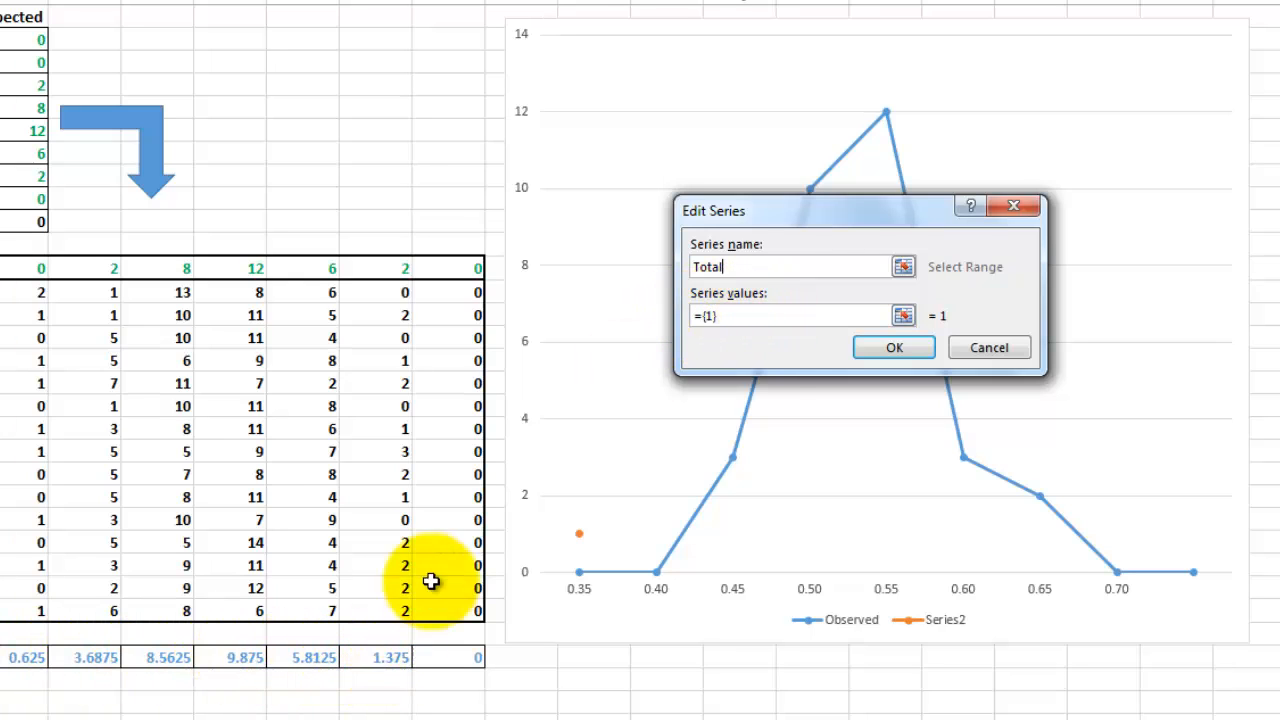
click(904, 316)
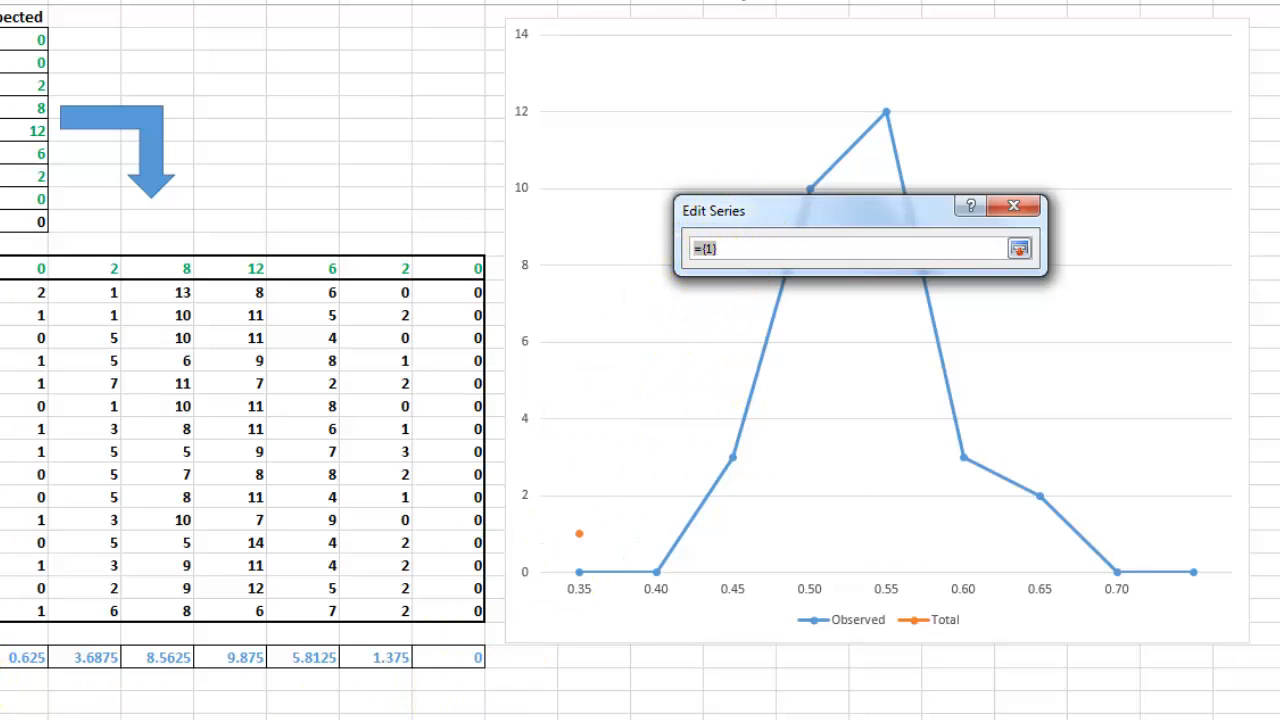
drag(10, 657, 426, 661)
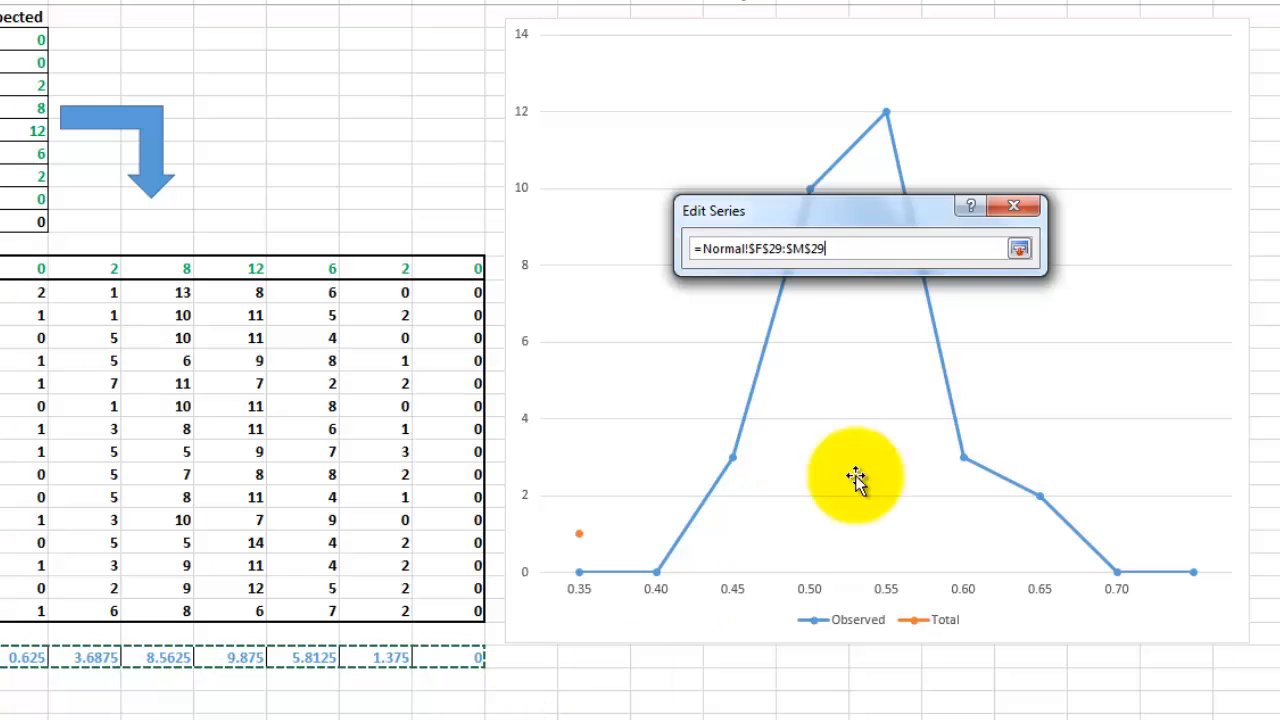
click(1019, 251)
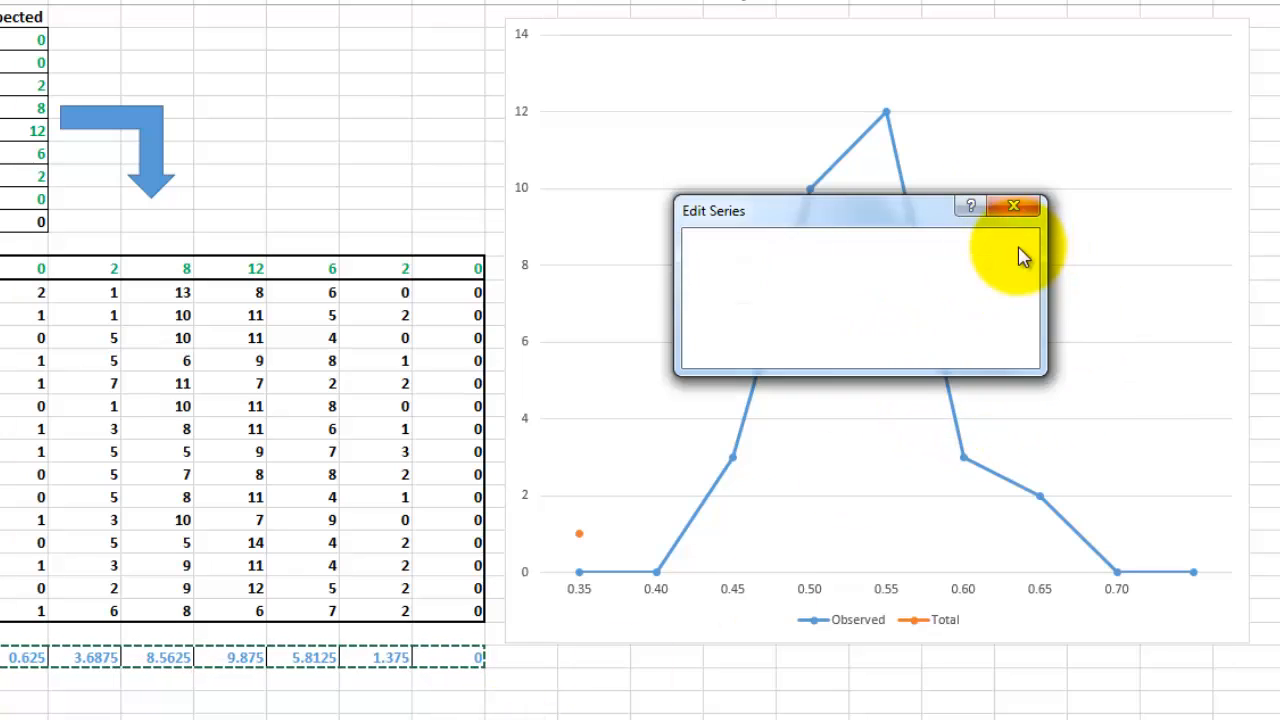
click(894, 348)
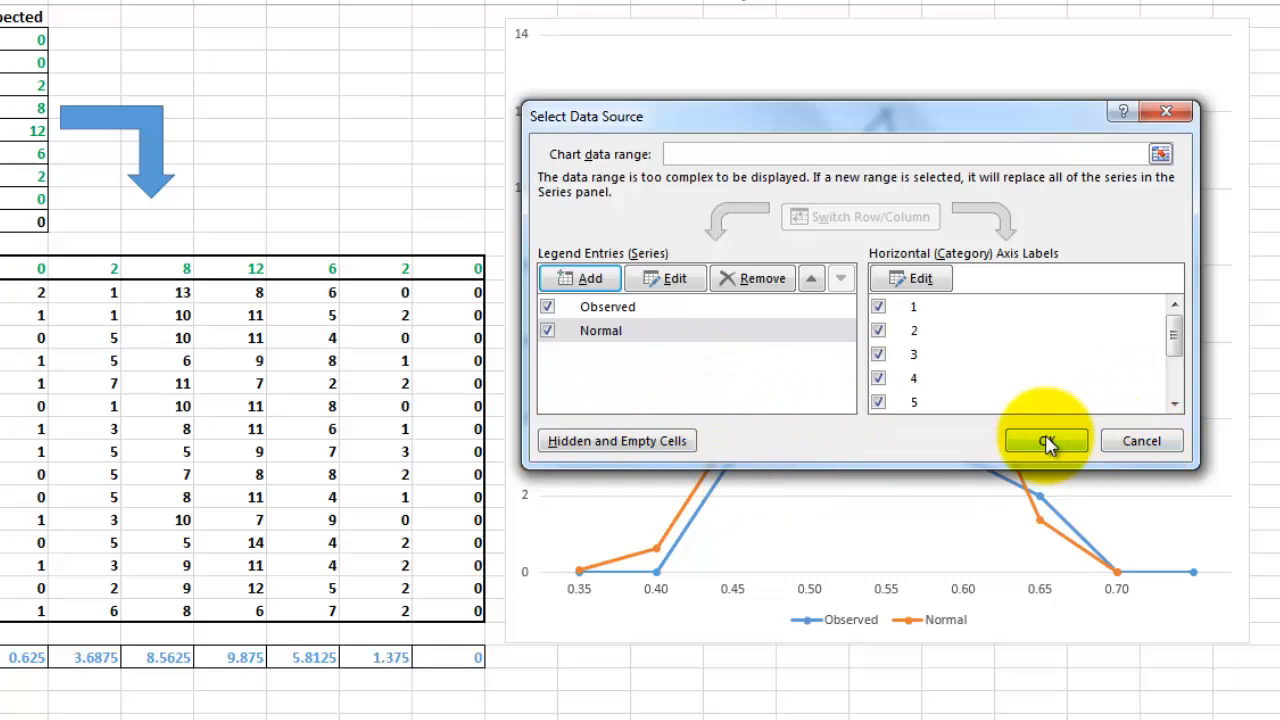
click(1012, 448)
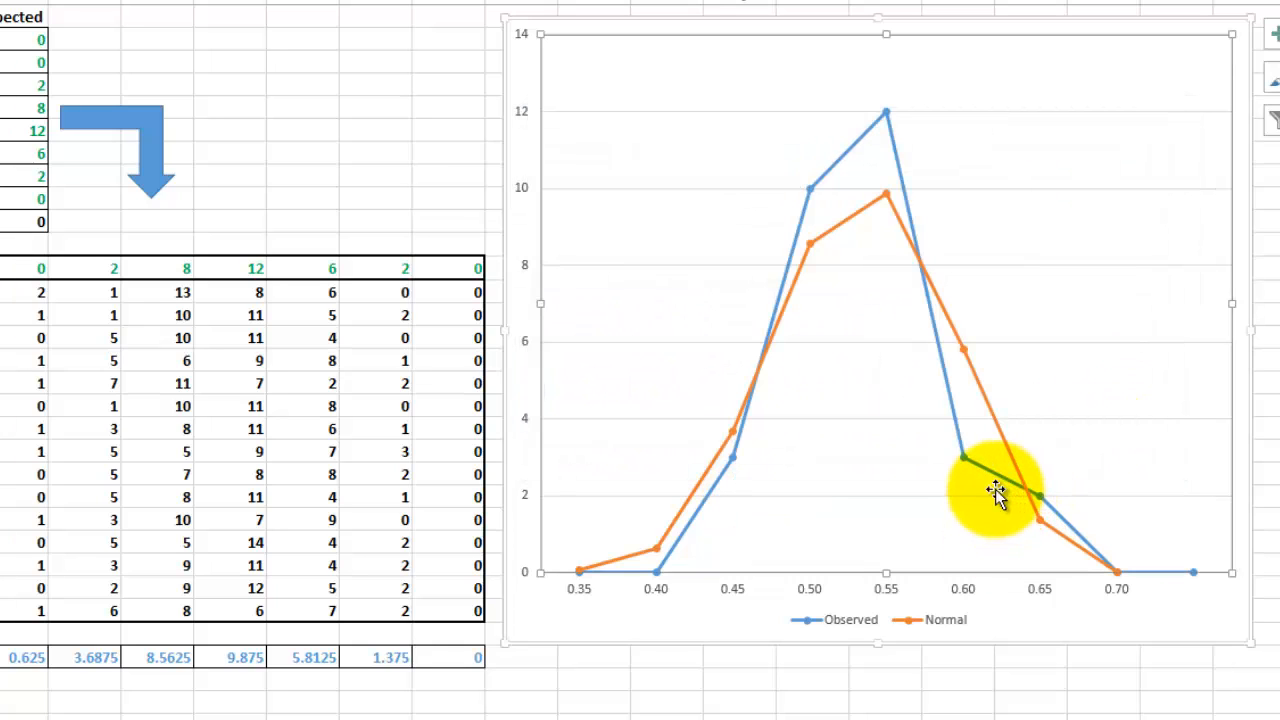
Change the Normal series to an Area chart type in the combo chart, leaving Observed as Line with Markers.
click(966, 352)
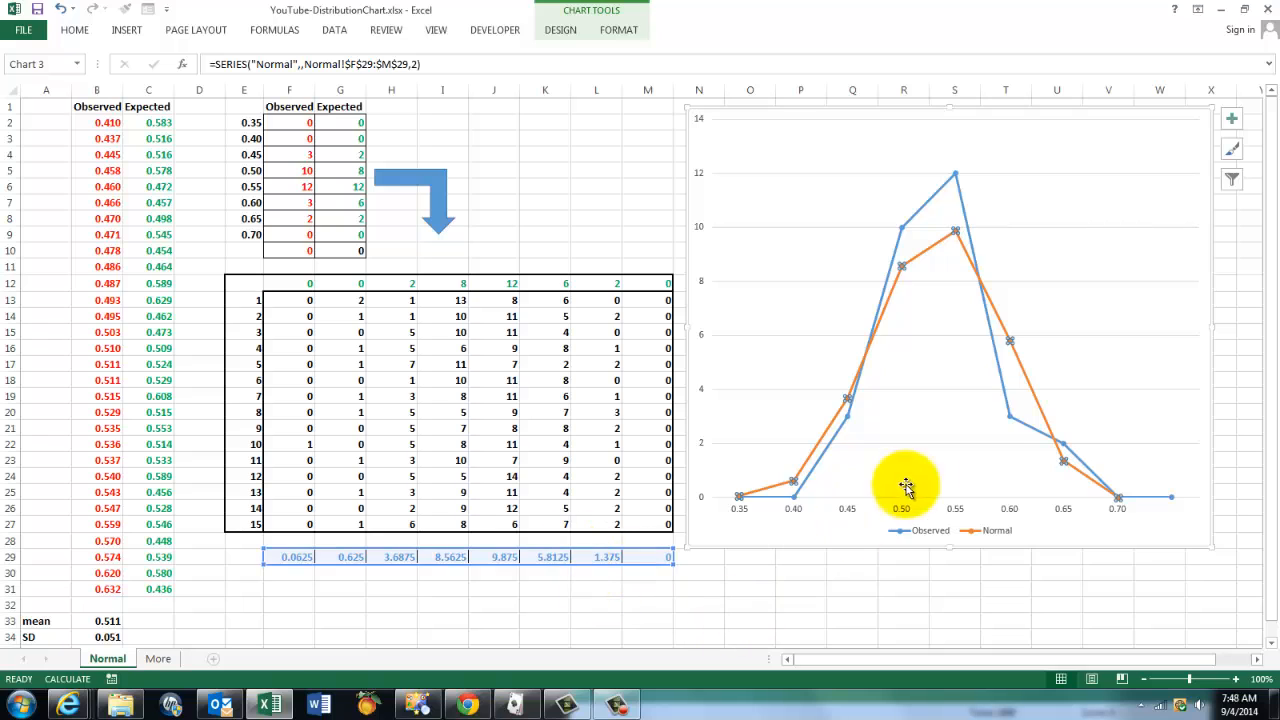
right_click(1009, 340)
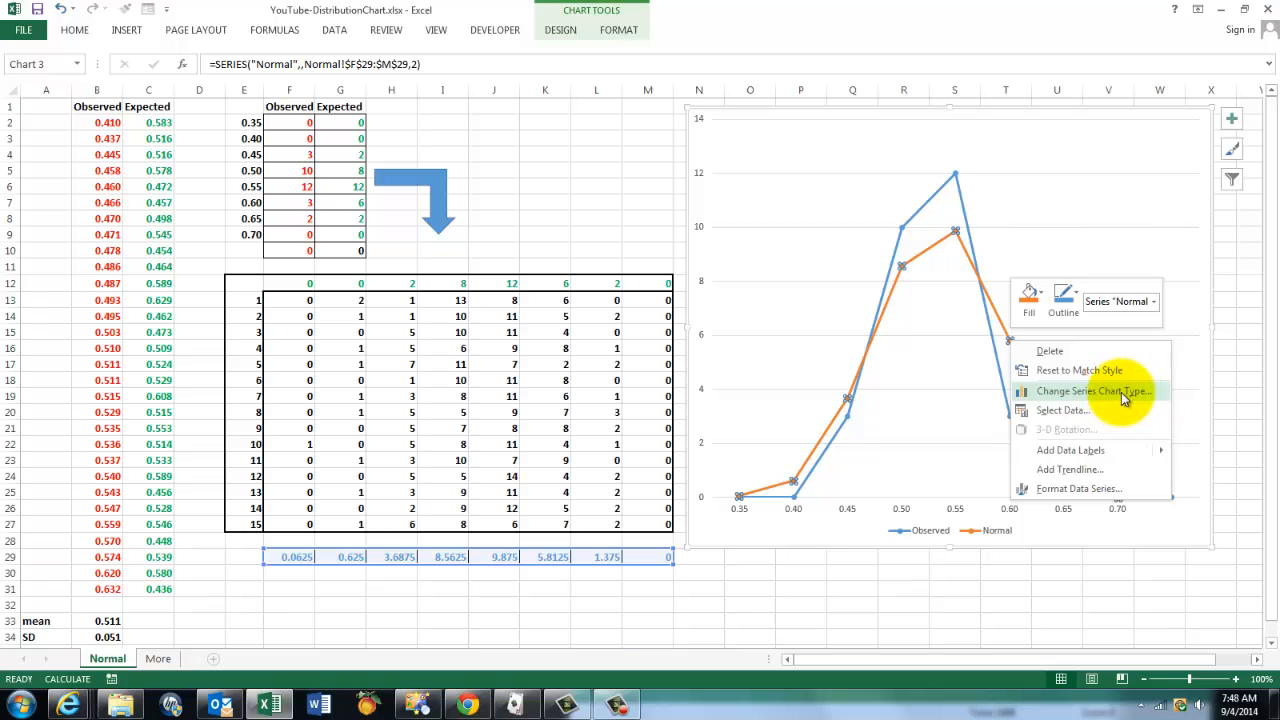
click(1080, 393)
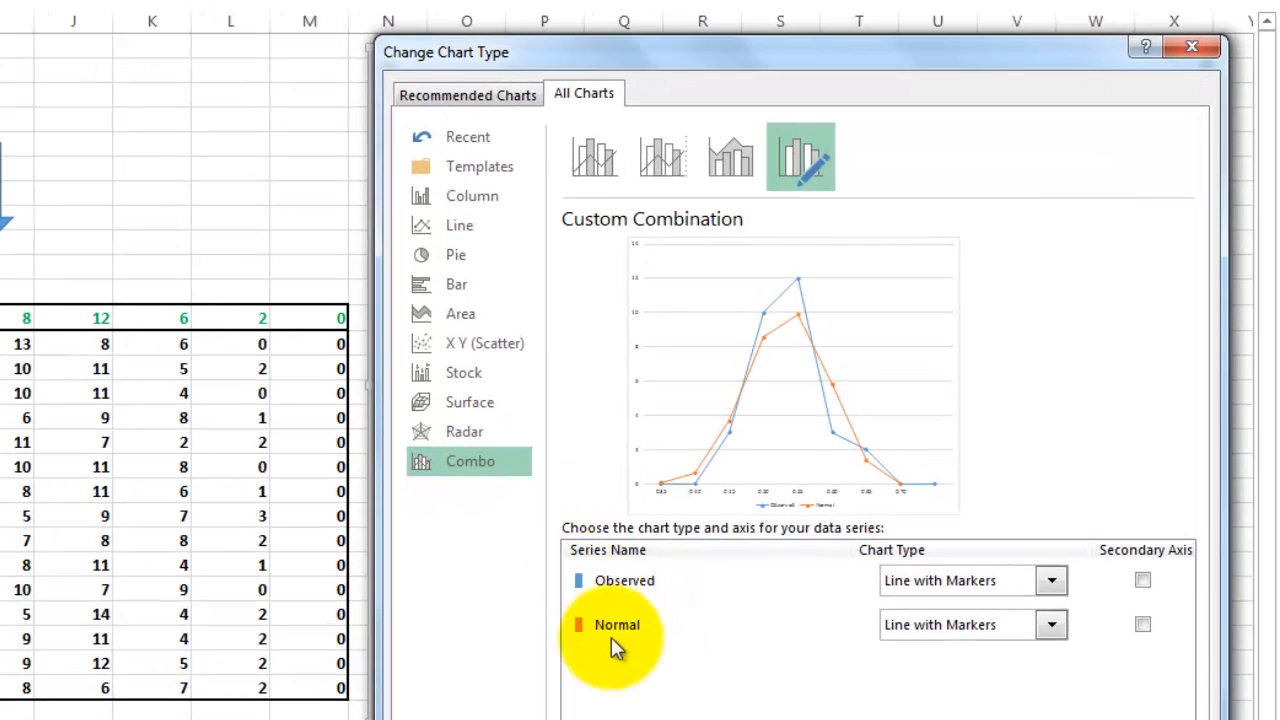
click(1054, 626)
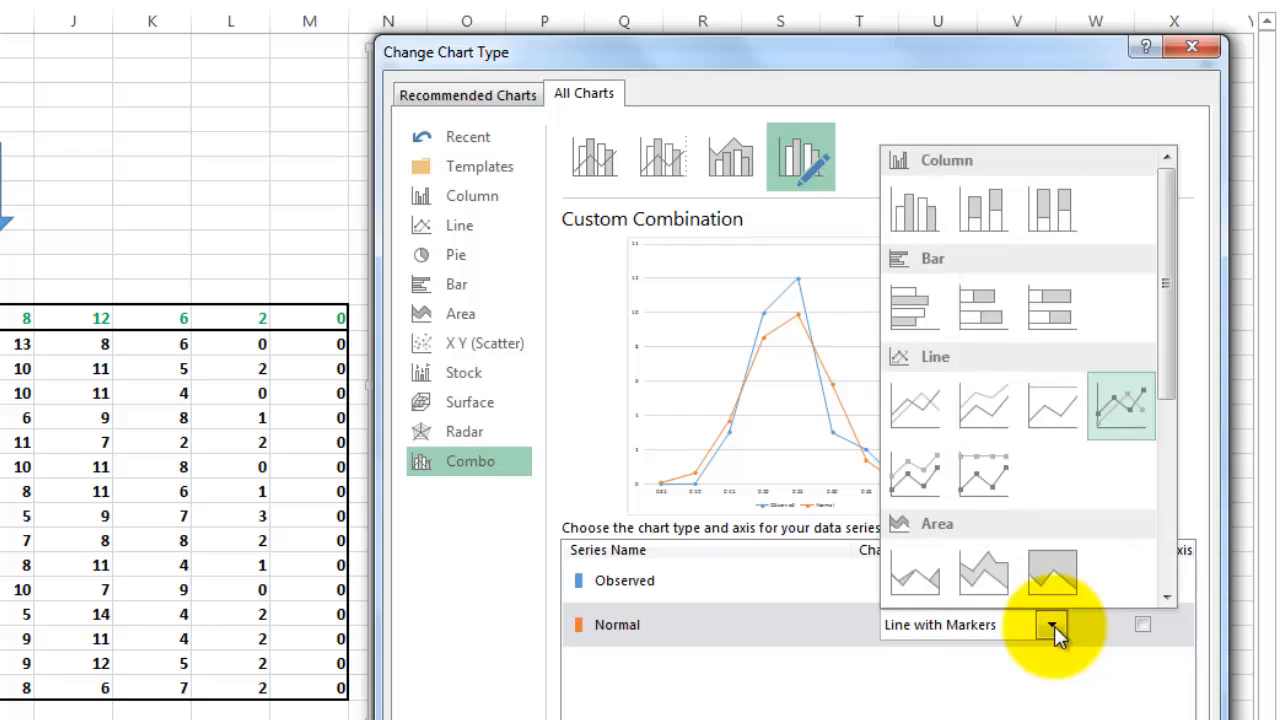
click(919, 575)
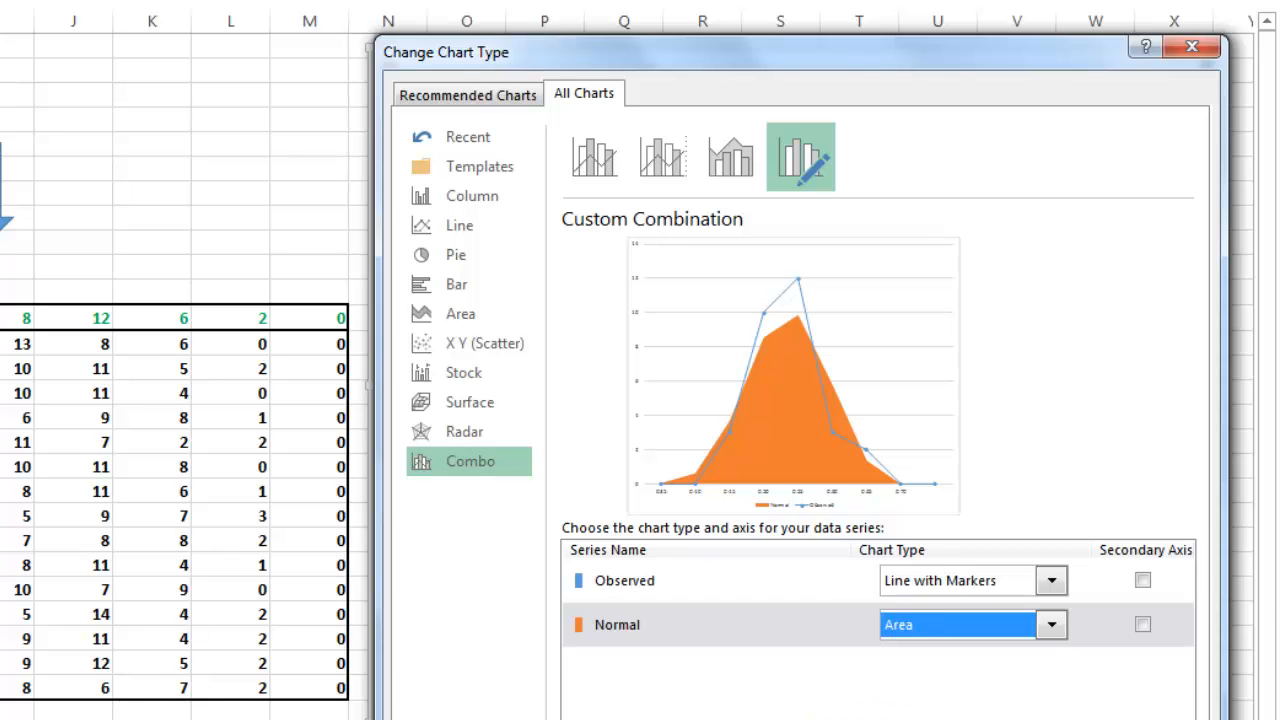
key(Return)
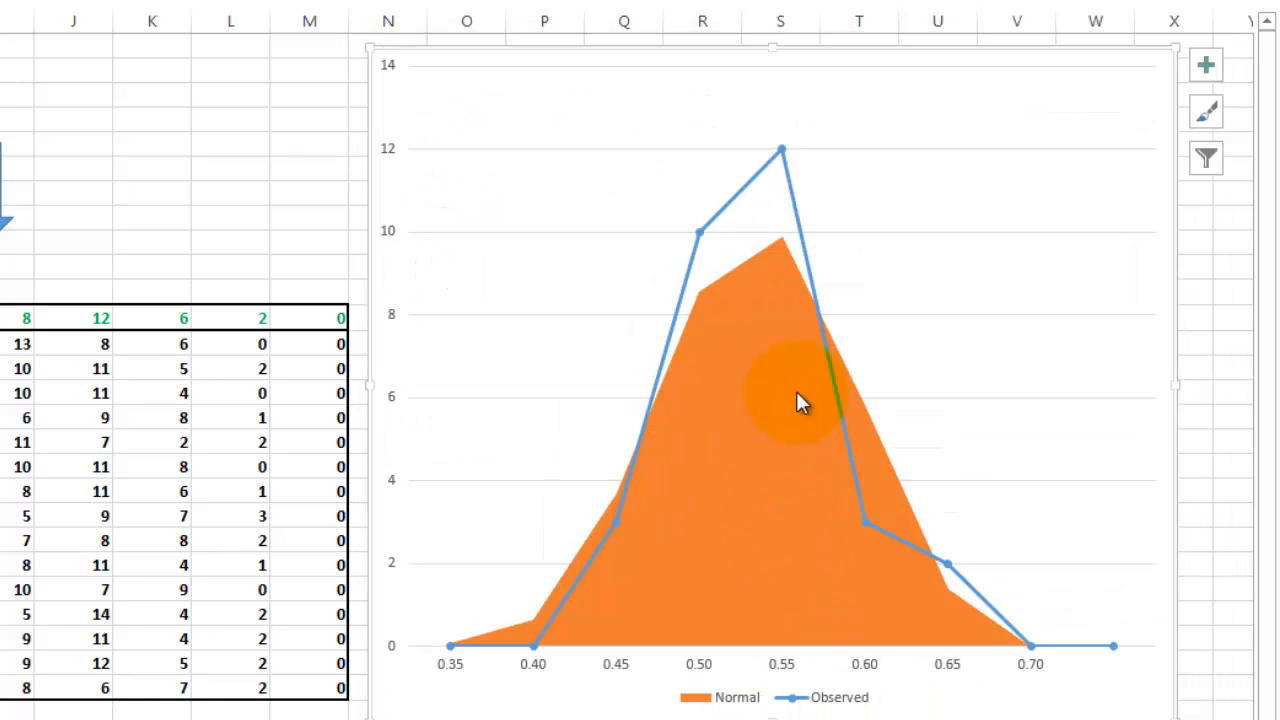
Fill the Normal area series with the lightest gold theme color and close its formatting options.
right_click(746, 352)
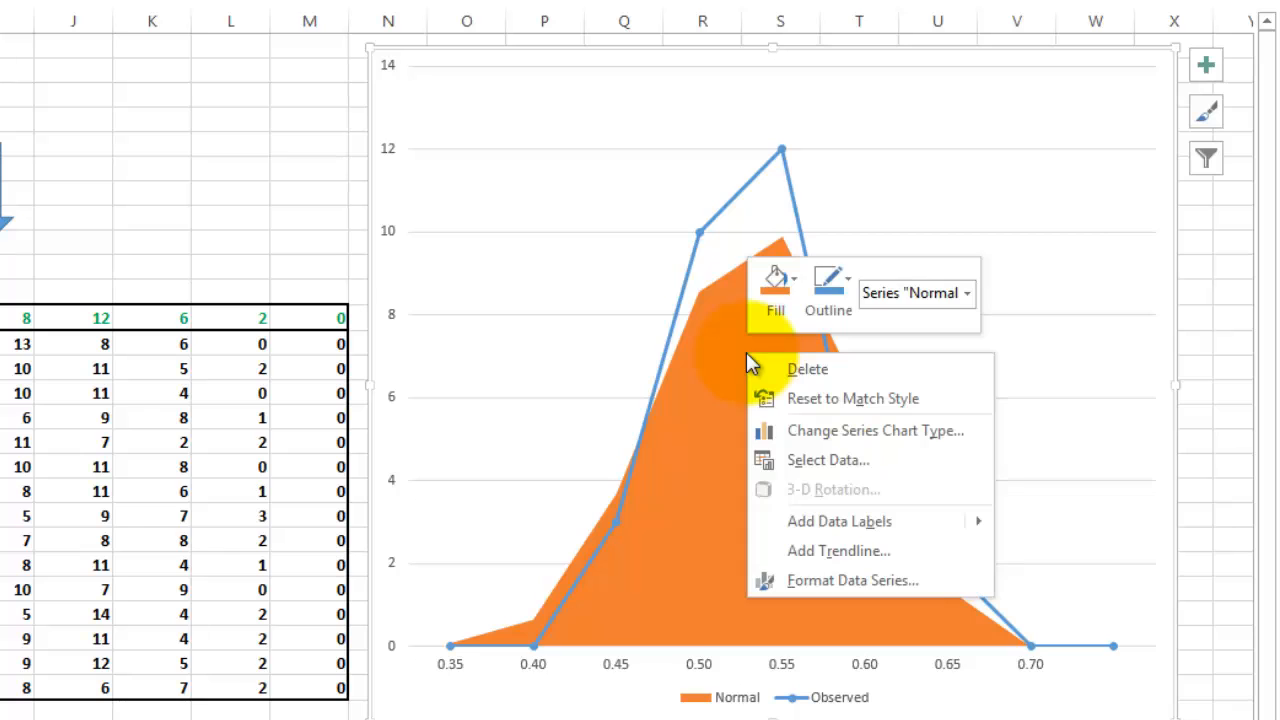
click(825, 580)
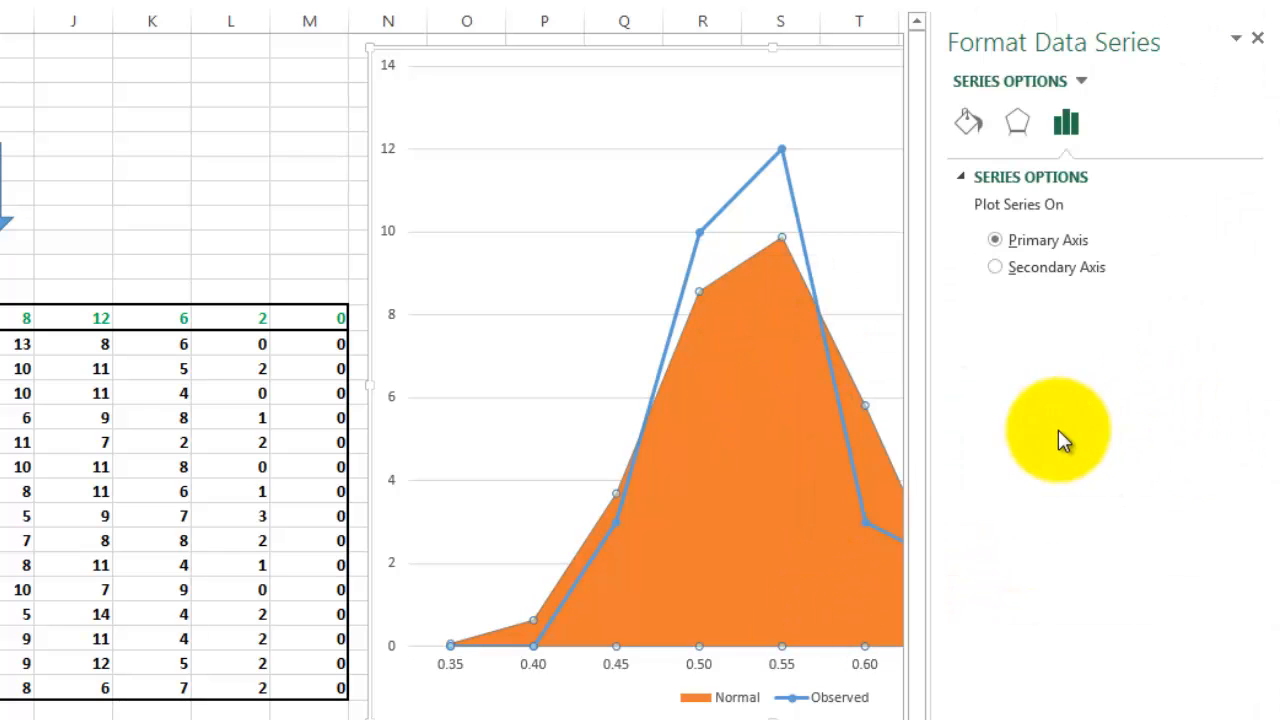
click(970, 128)
click(985, 180)
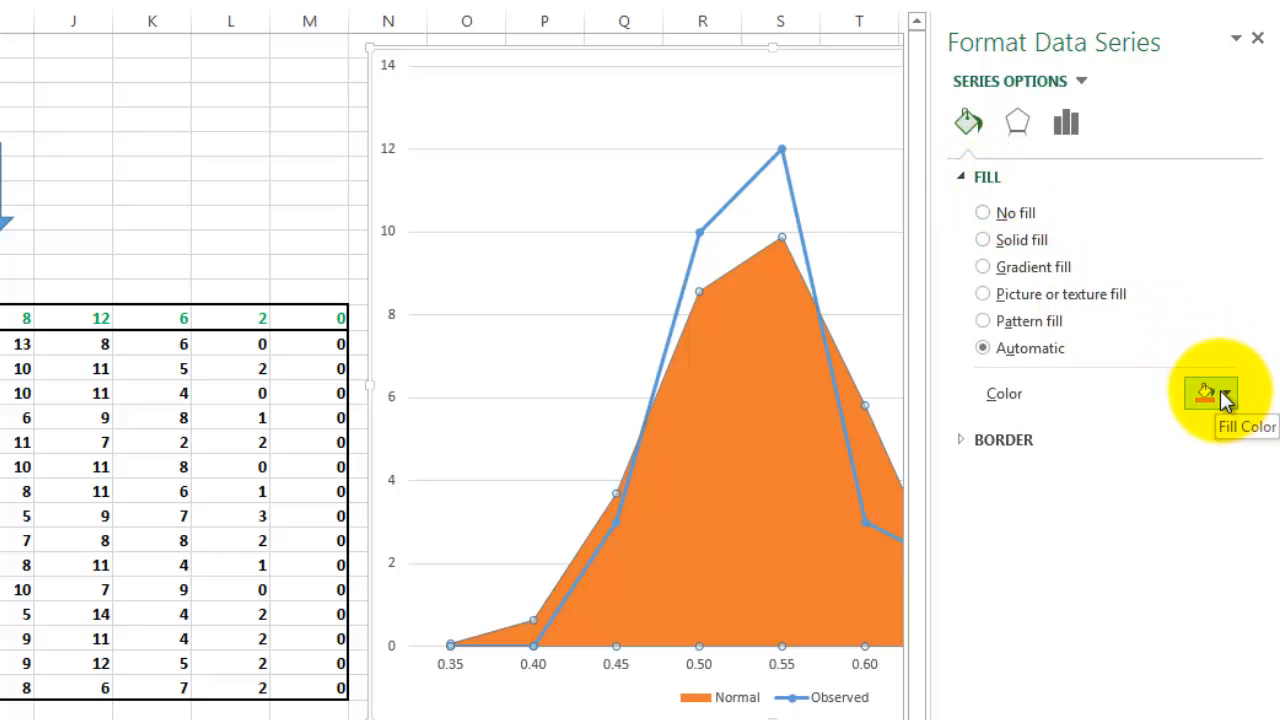
click(1226, 396)
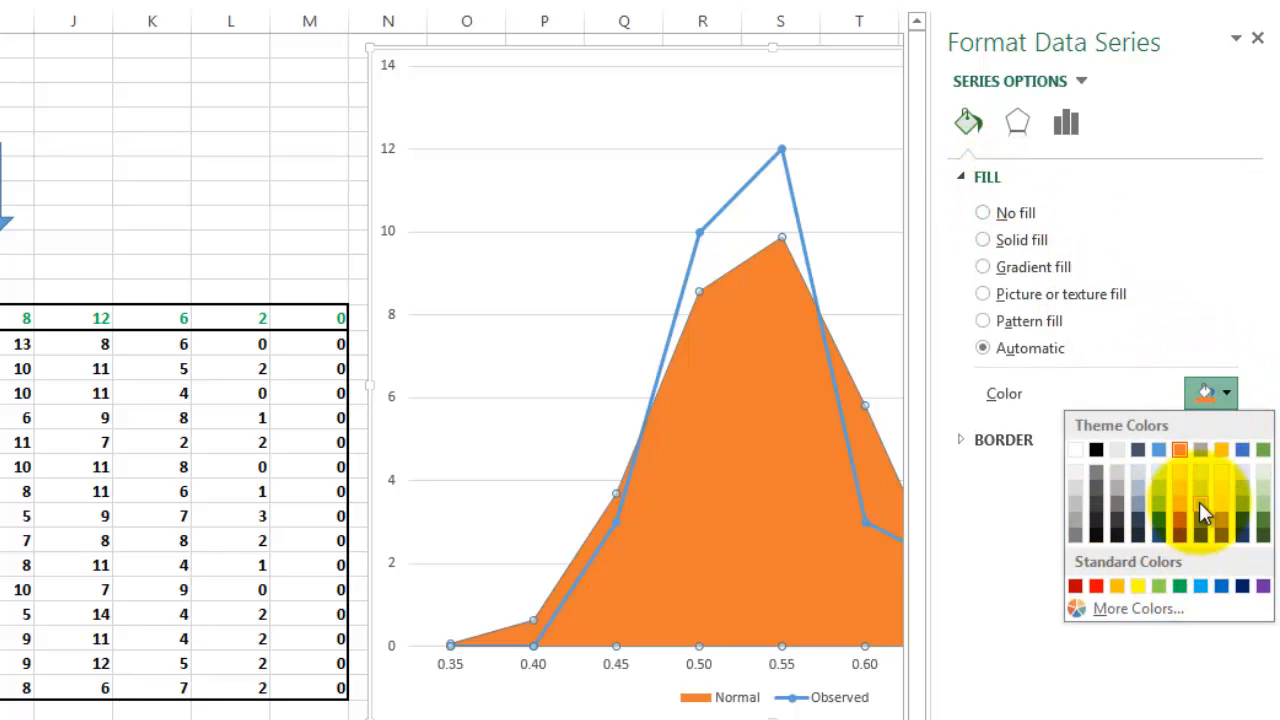
click(1223, 472)
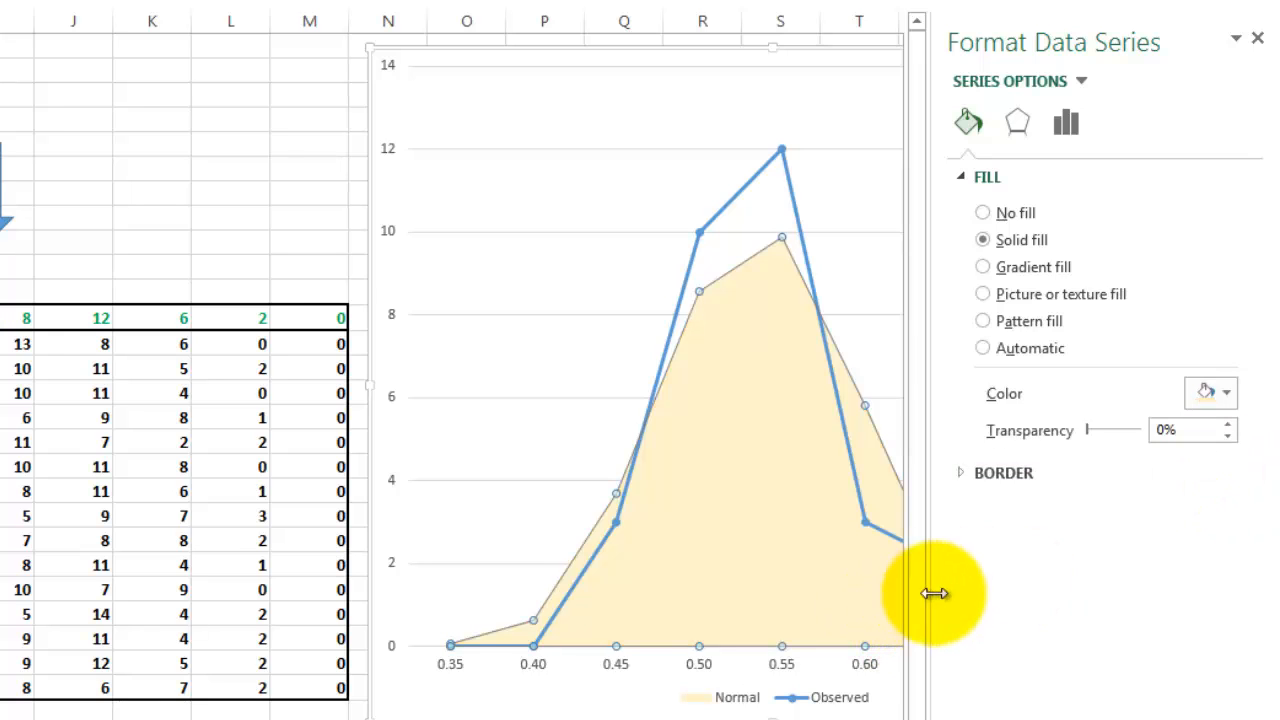
click(1258, 44)
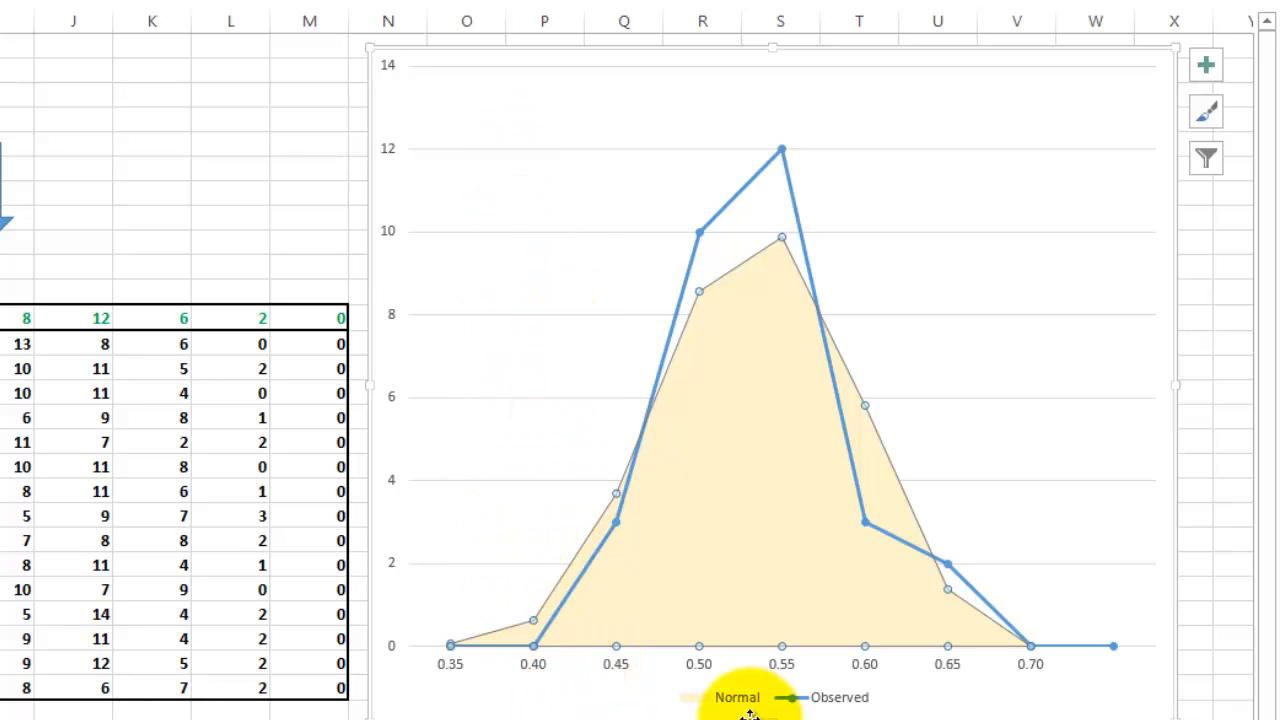
Add major gridlines to the chart's horizontal category axis.
right_click(786, 668)
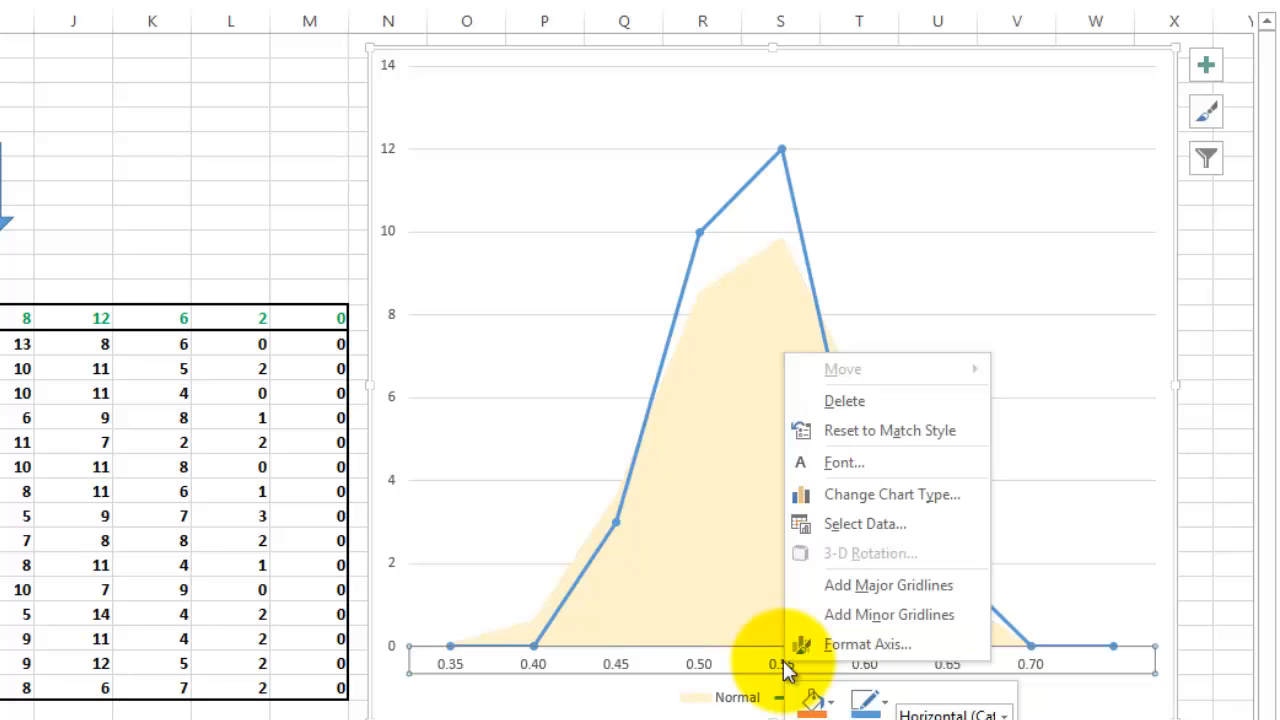
click(892, 585)
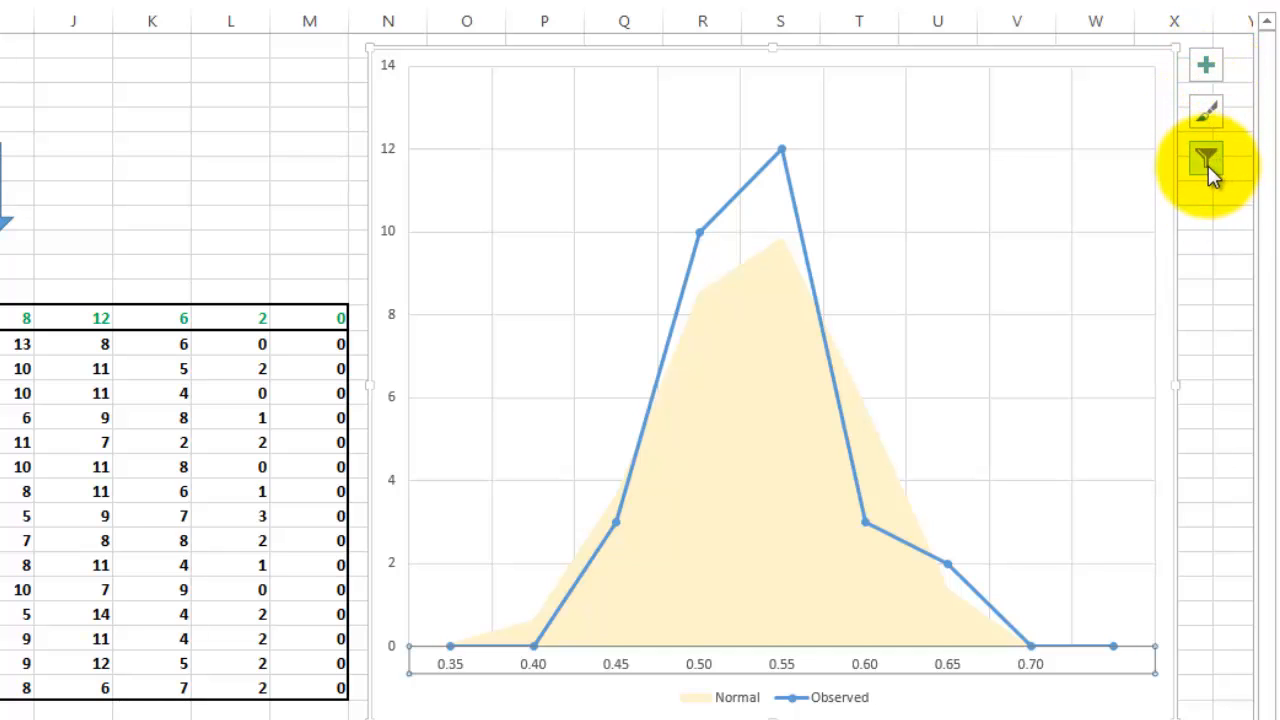
click(1205, 65)
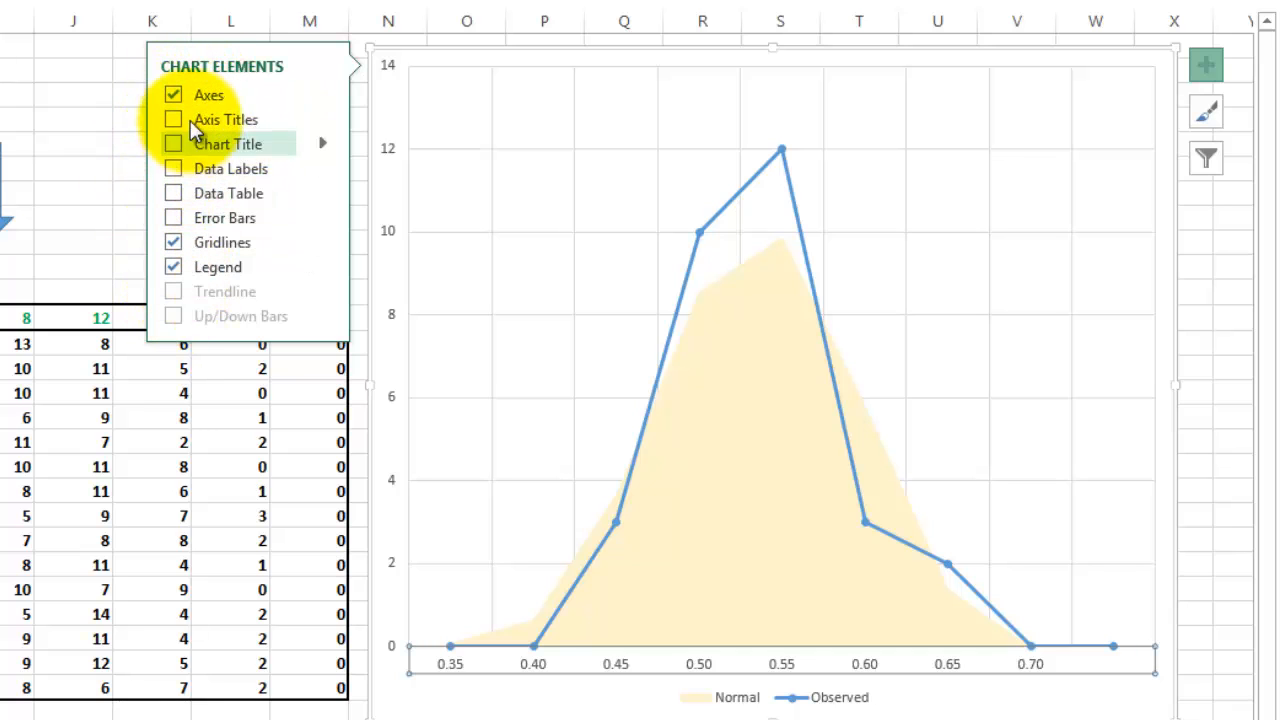
click(1208, 117)
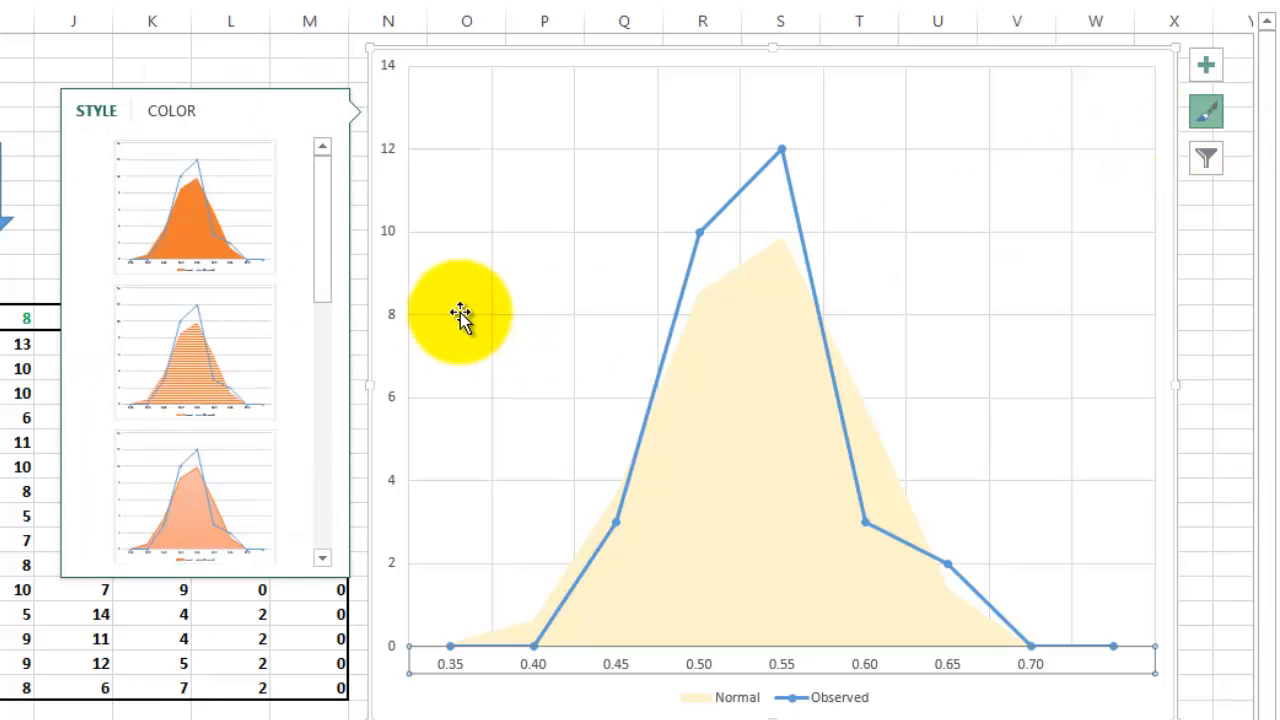
drag(323, 286, 347, 571)
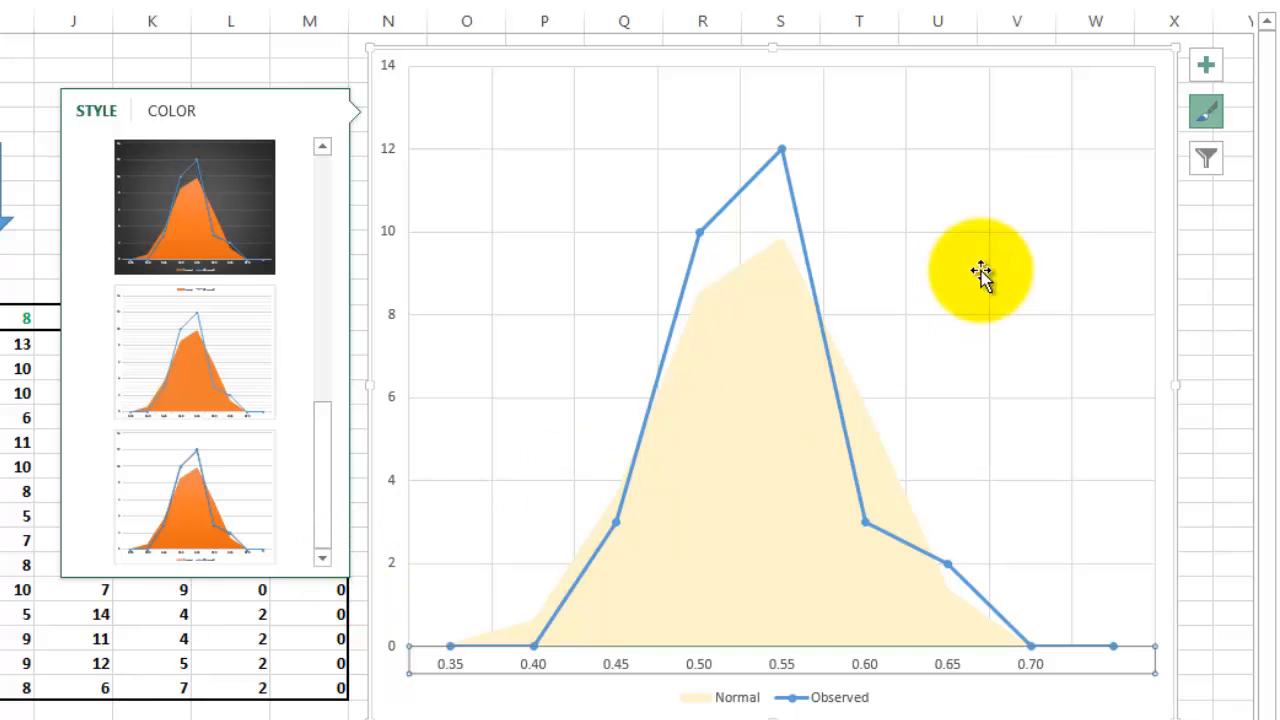
Filter the unlabeled last category after 0.70 out of the chart, apply the filter, and select cell F1.
click(1206, 160)
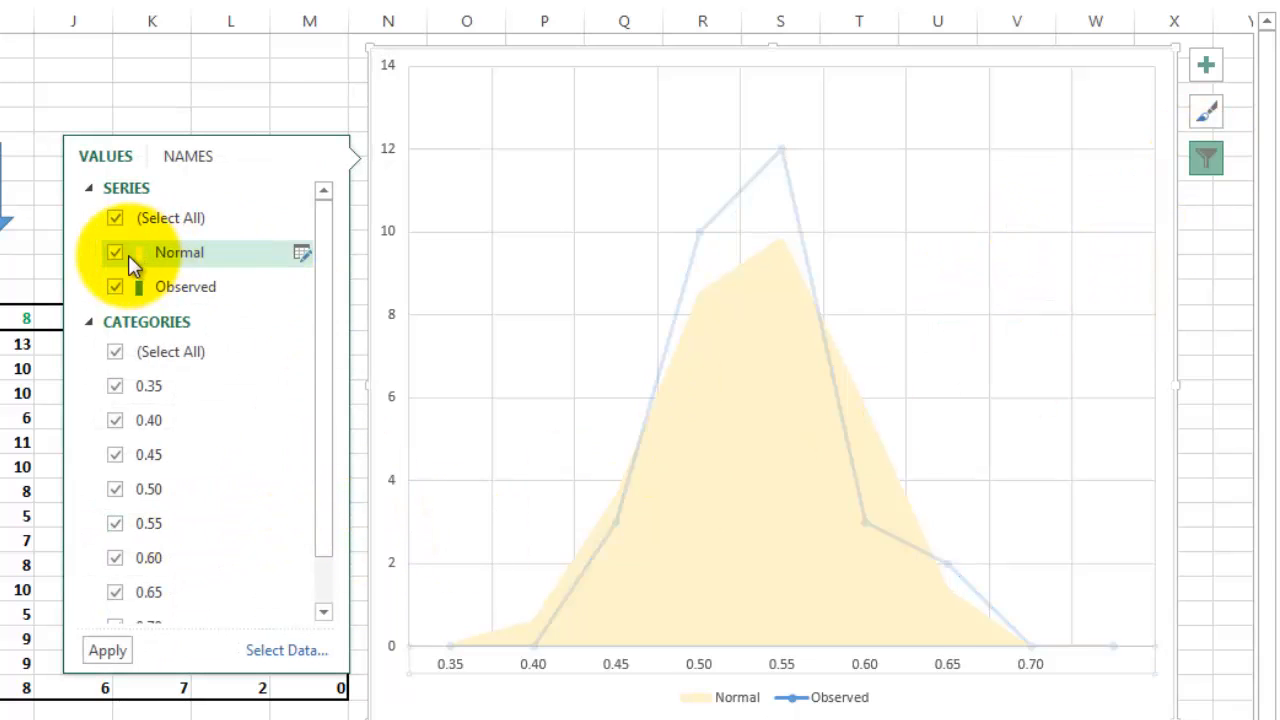
drag(327, 517, 331, 615)
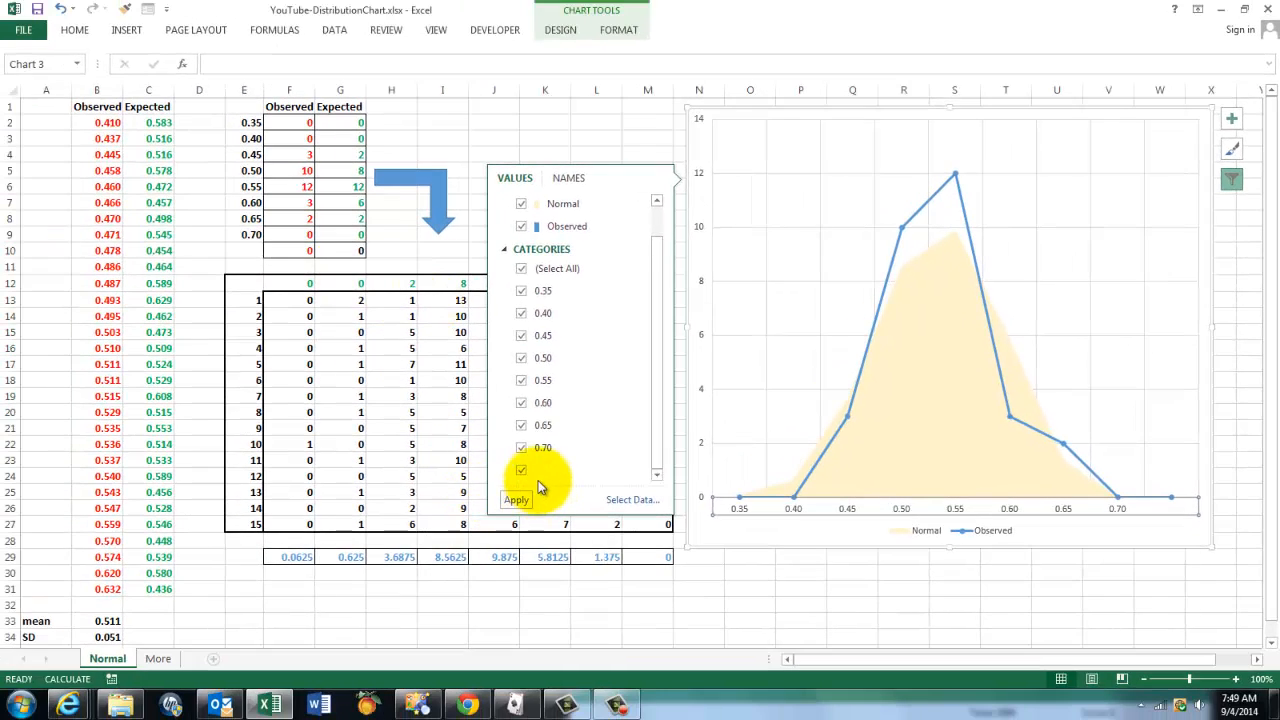
click(521, 471)
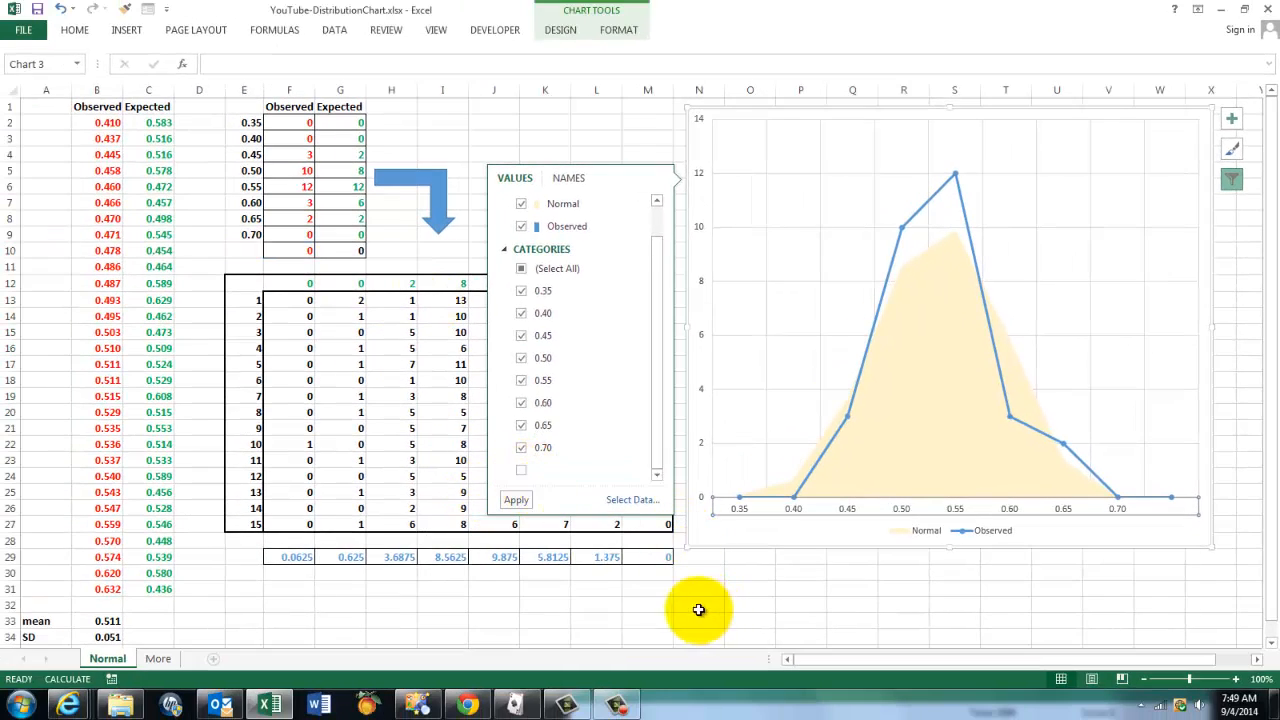
click(516, 499)
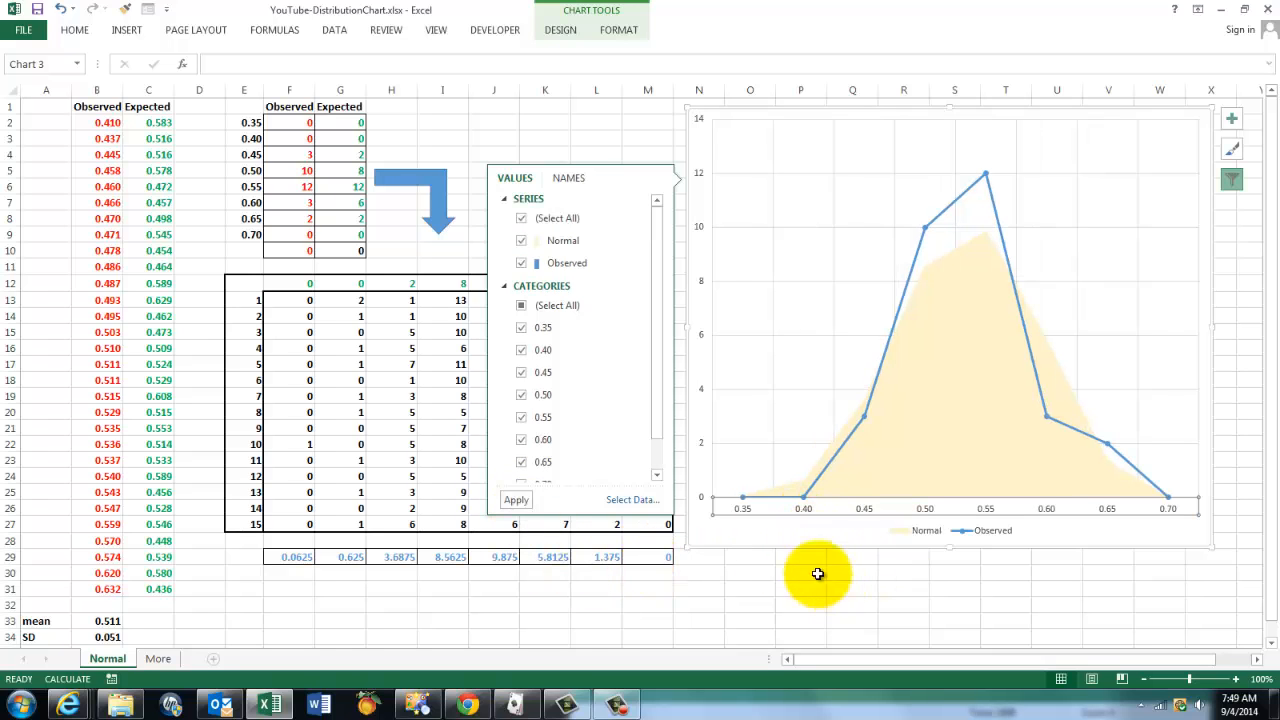
click(289, 106)
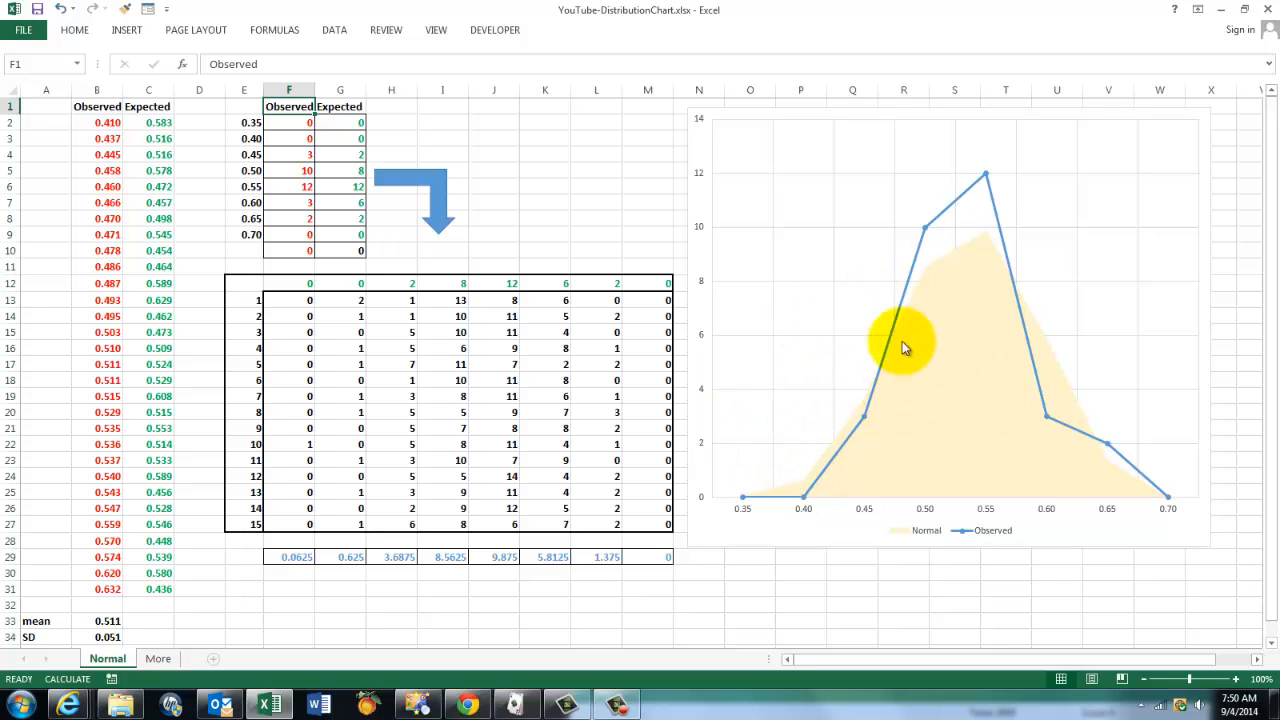
right_click(856, 313)
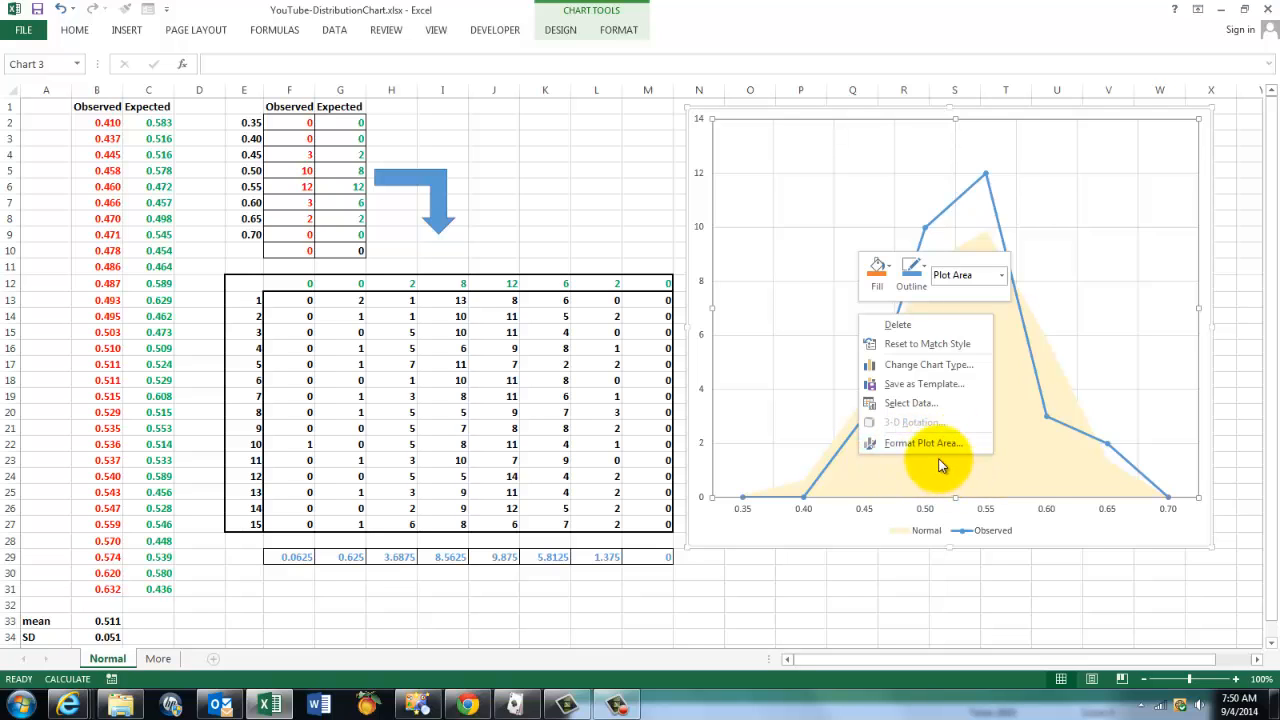
click(753, 316)
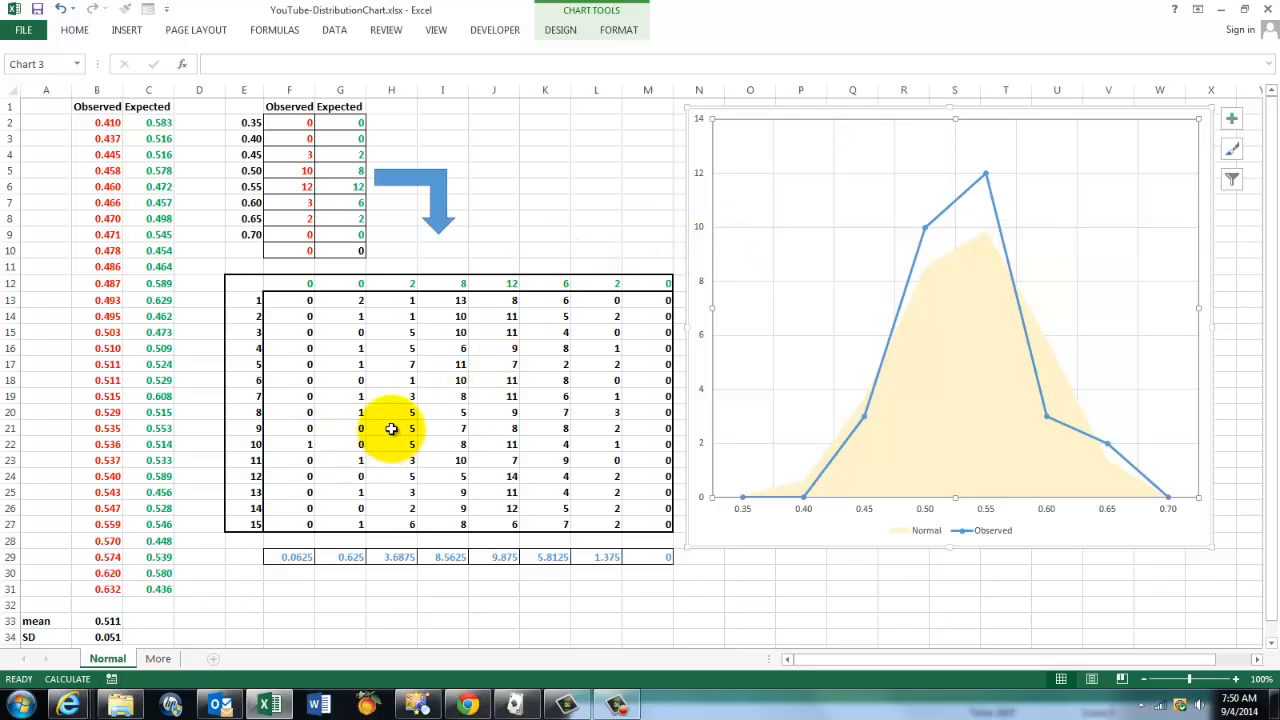
Switch to the More worksheet to view its course module overview.
click(158, 659)
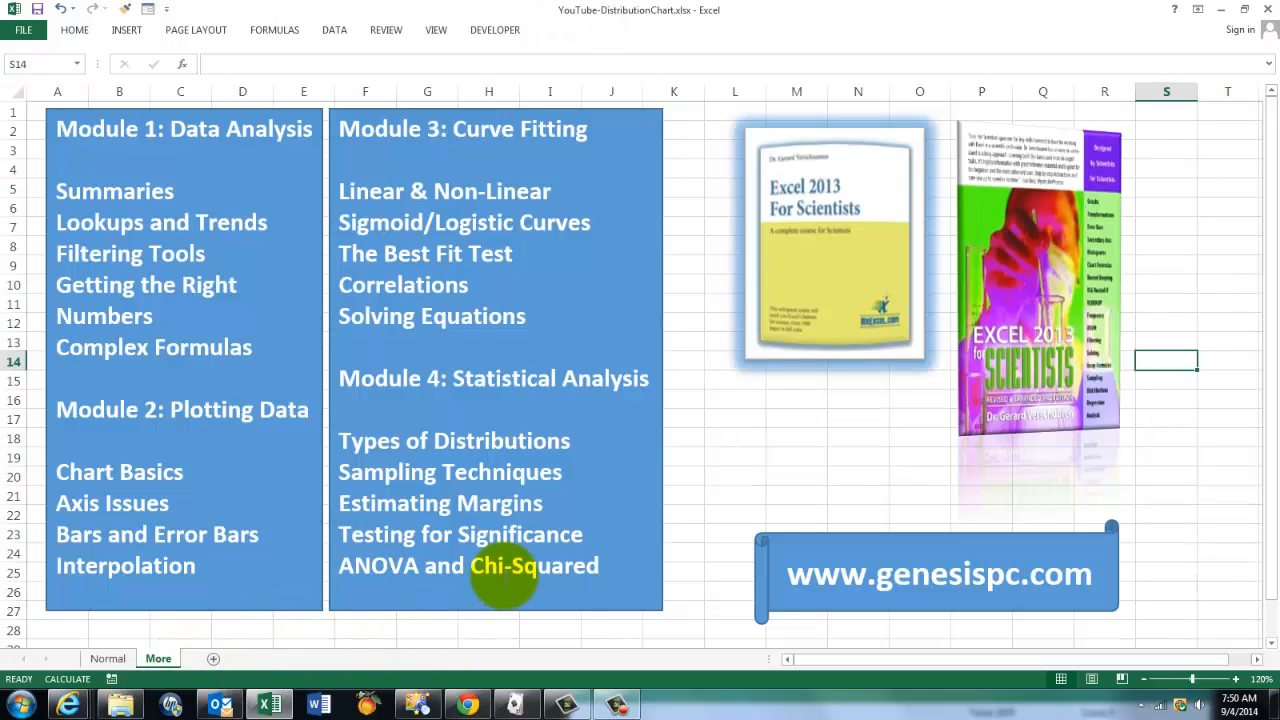